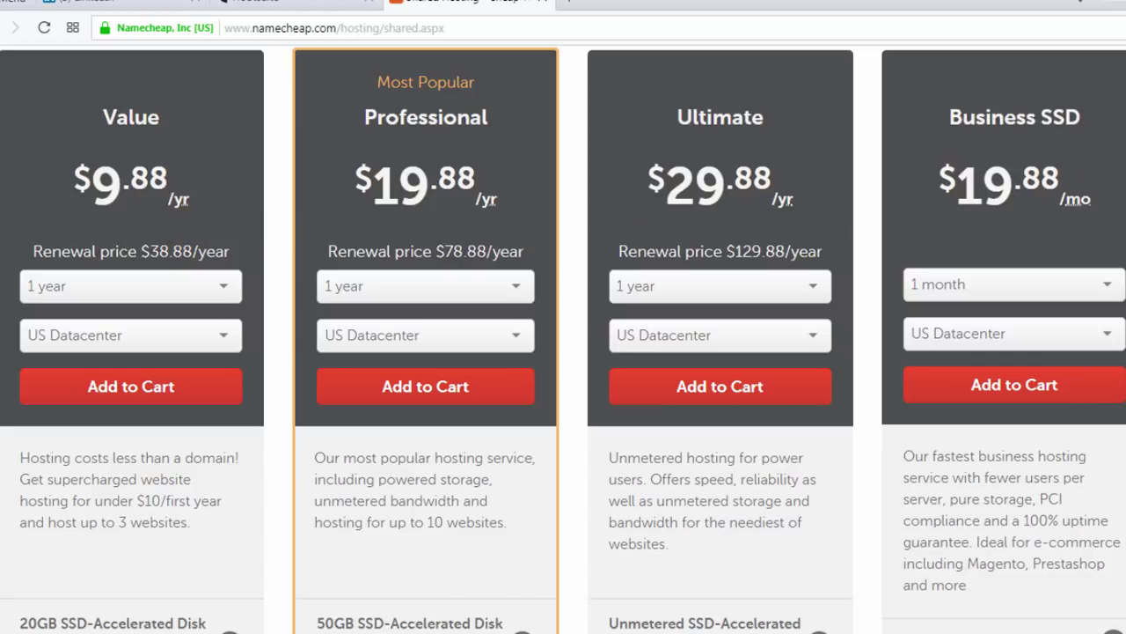
{"action": "scroll", "coordinate": [563, 339], "scroll_direction": "down", "scroll_amount": 1}
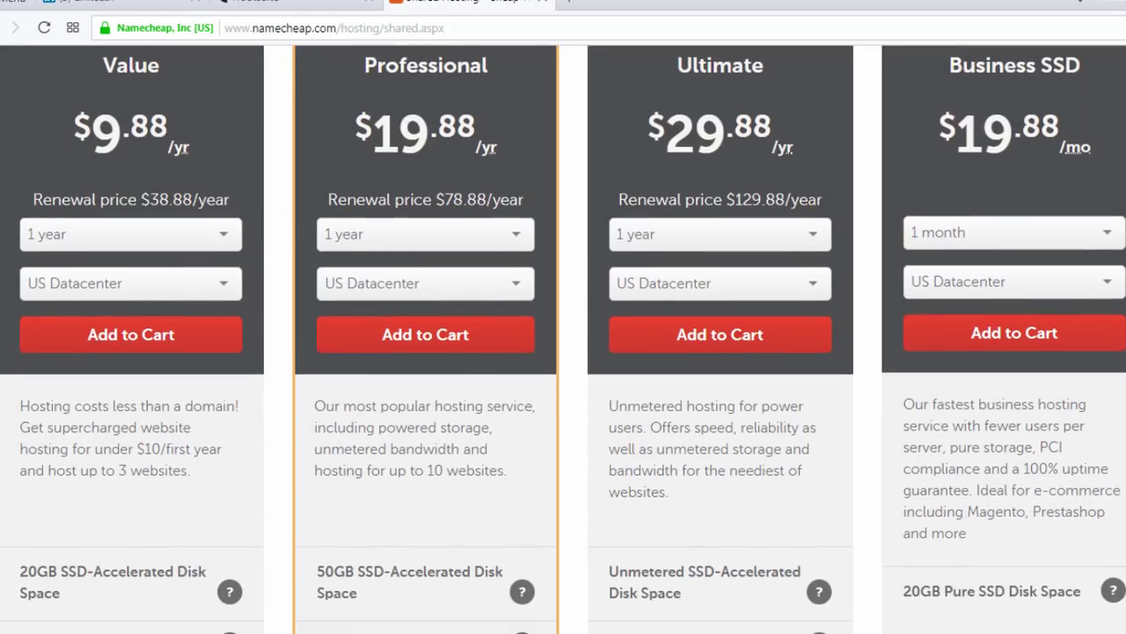
{"action": "scroll", "coordinate": [564, 338], "scroll_direction": "down", "scroll_amount": 4}
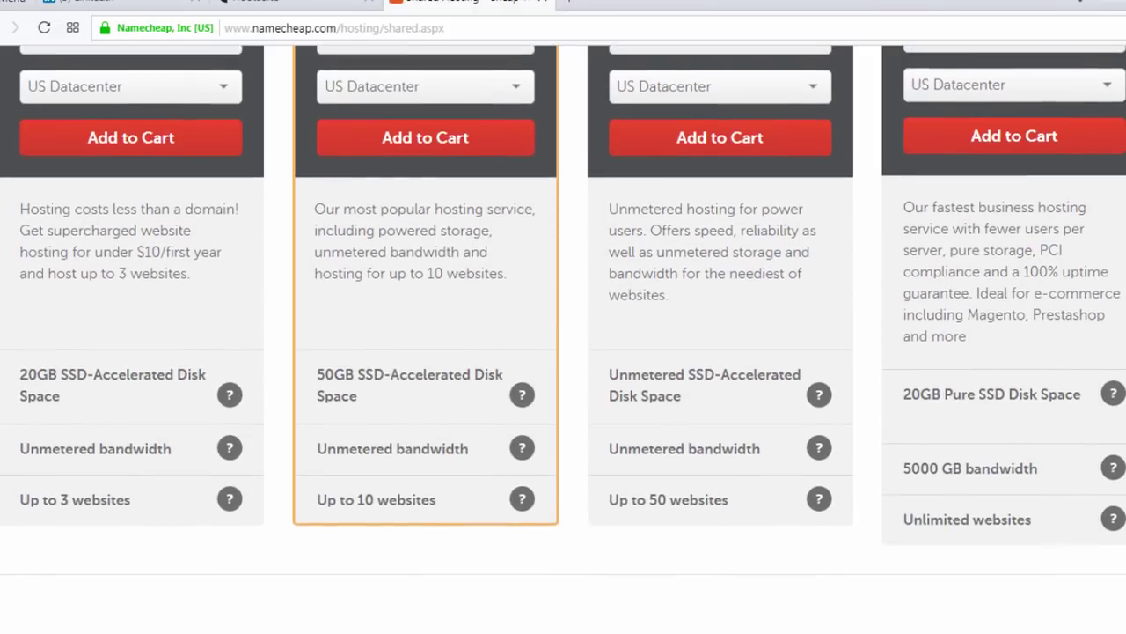
{"action": "triple_click", "coordinate": [20, 364]}
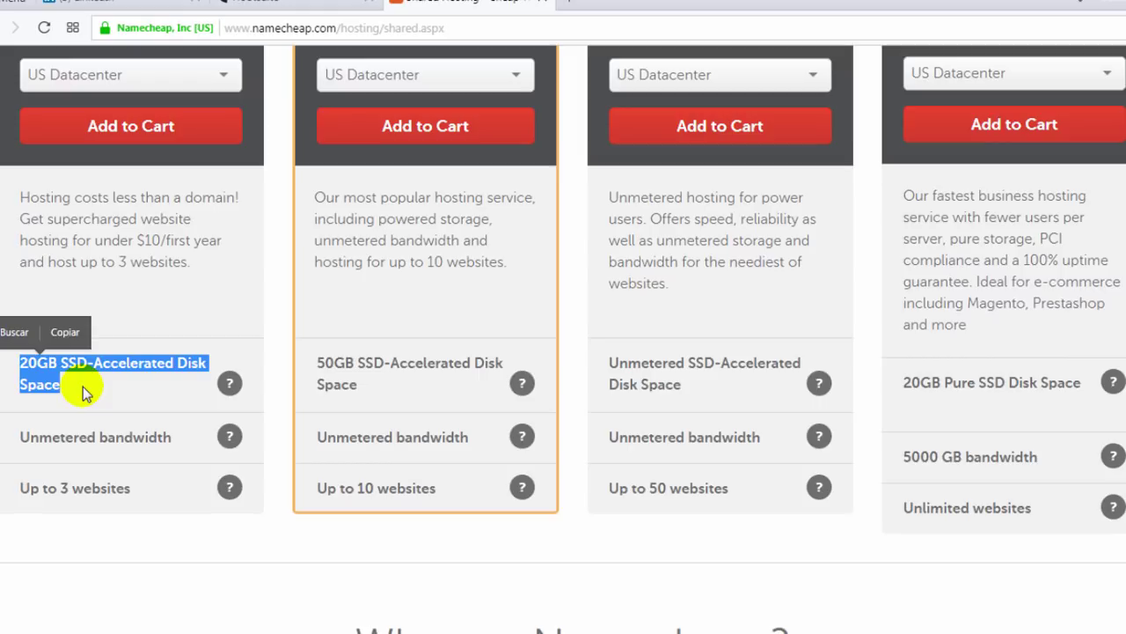
{"action": "left_click_drag", "start_coordinate": [21, 436], "coordinate": [171, 438]}
{"action": "left_click_drag", "start_coordinate": [22, 484], "coordinate": [132, 499]}
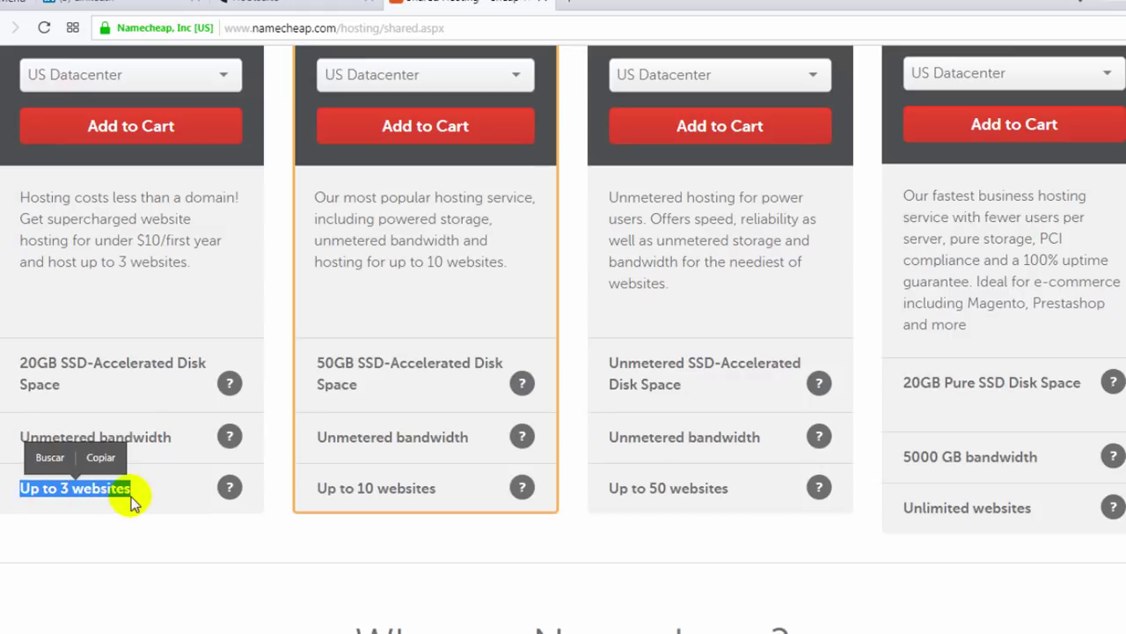
{"action": "left_click_drag", "start_coordinate": [607, 62], "coordinate": [1109, 260]}
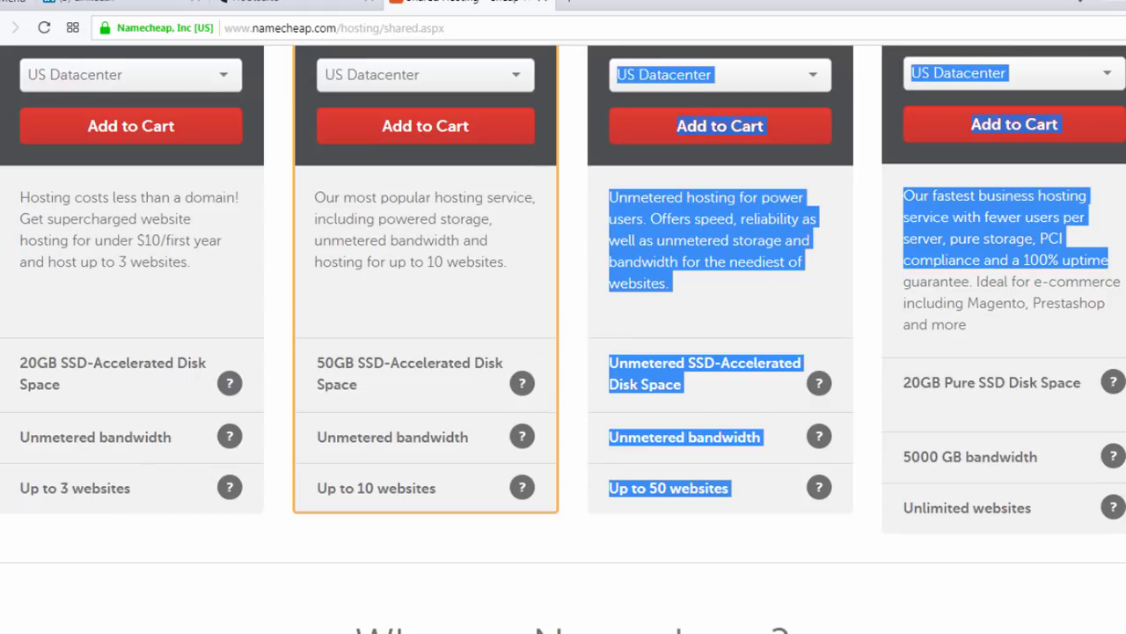
{"action": "scroll", "coordinate": [810, 151], "scroll_direction": "up", "scroll_amount": 3}
{"action": "left_click", "coordinate": [811, 151]}
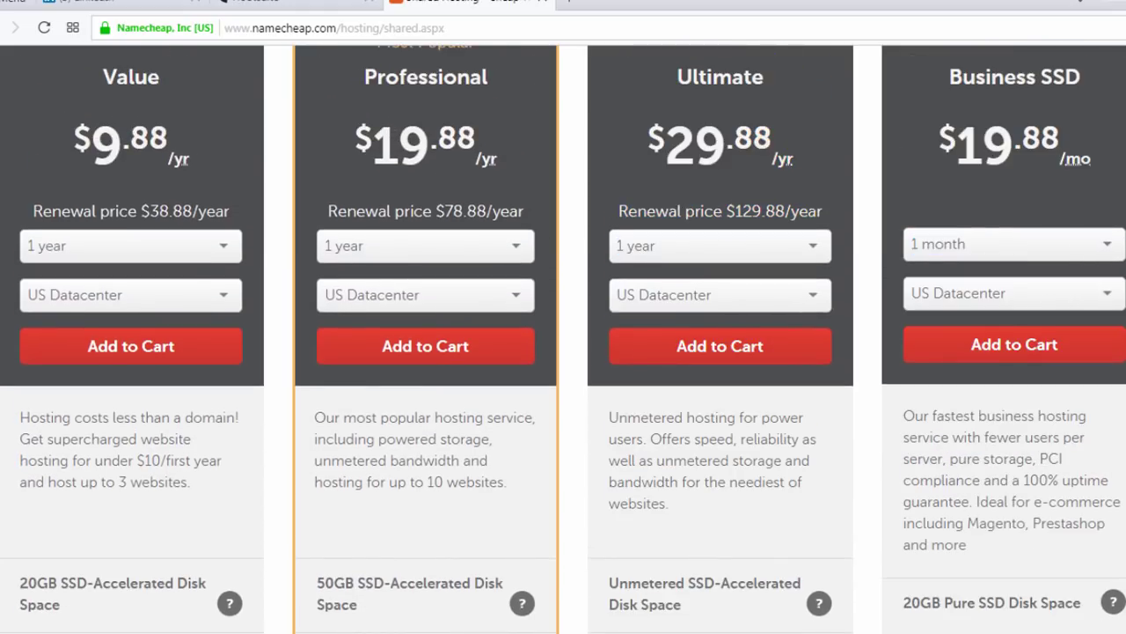
{"action": "scroll", "coordinate": [563, 339], "scroll_direction": "up", "scroll_amount": 1}
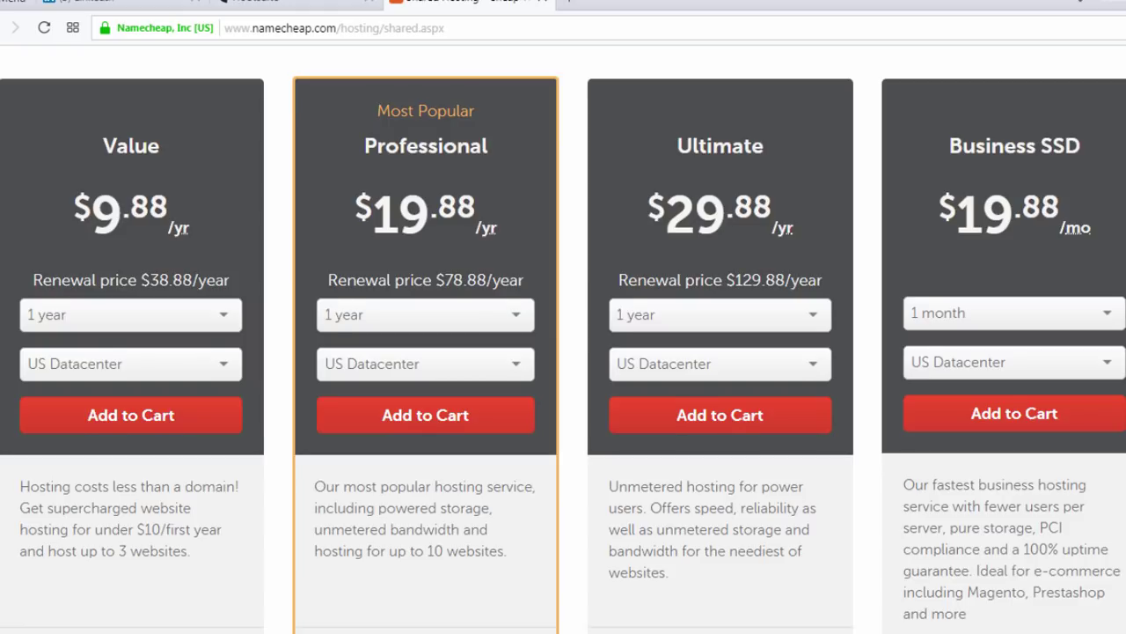
{"action": "scroll", "coordinate": [563, 338], "scroll_direction": "down", "scroll_amount": 1}
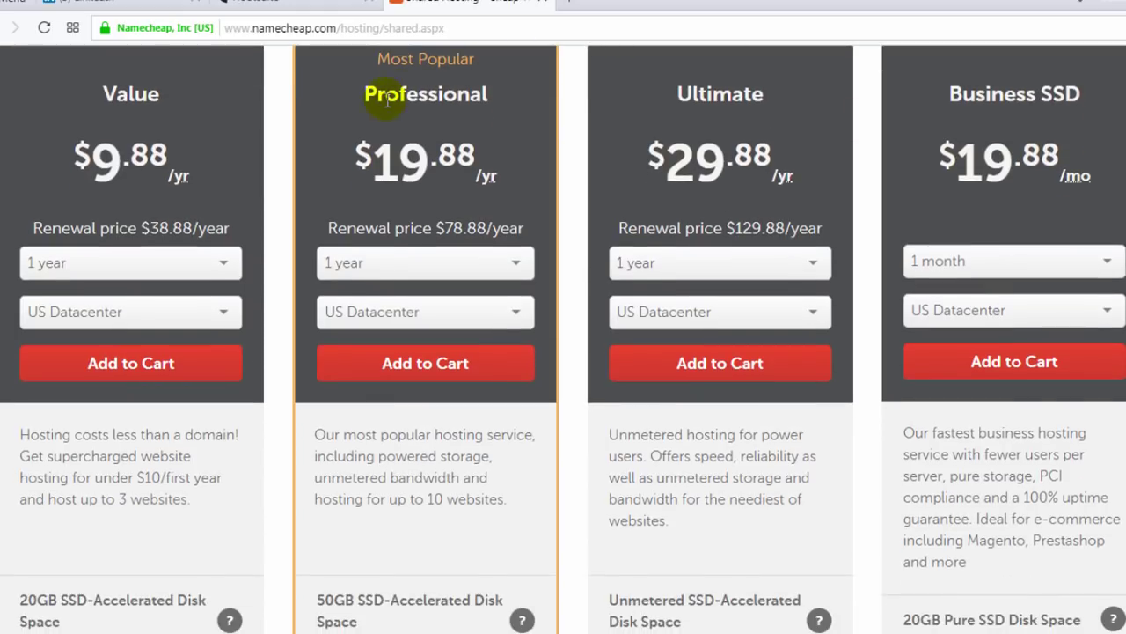
{"action": "scroll", "coordinate": [893, 242], "scroll_direction": "down", "scroll_amount": 5}
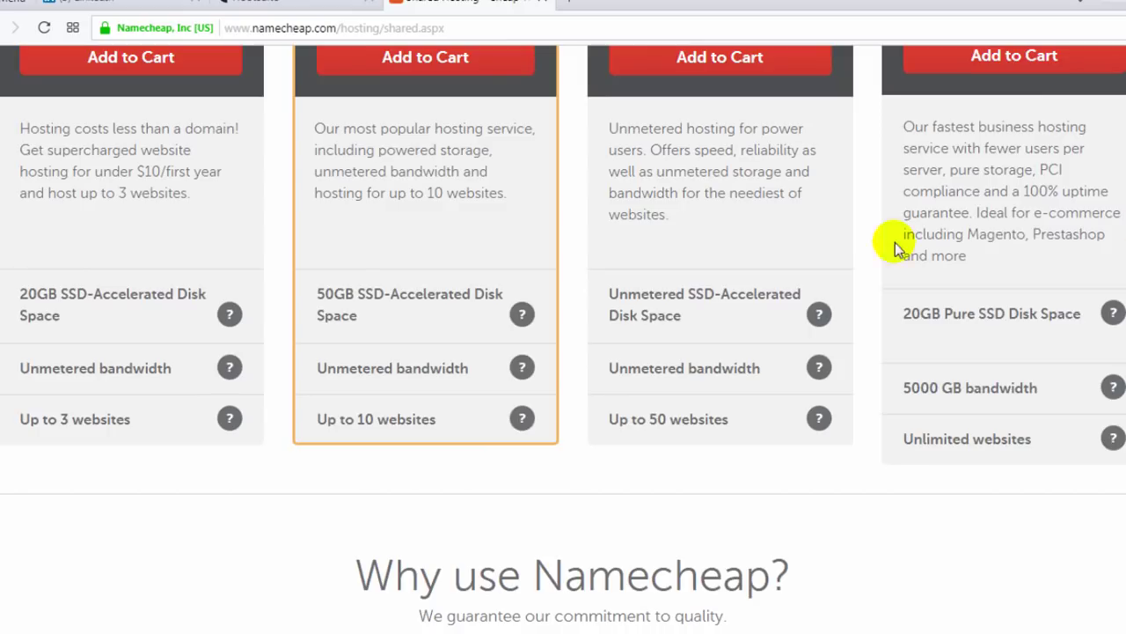
{"action": "left_click_drag", "start_coordinate": [440, 419], "coordinate": [327, 419]}
{"action": "left_click_drag", "start_coordinate": [1108, 191], "coordinate": [938, 229]}
{"action": "left_click", "coordinate": [783, 253]}
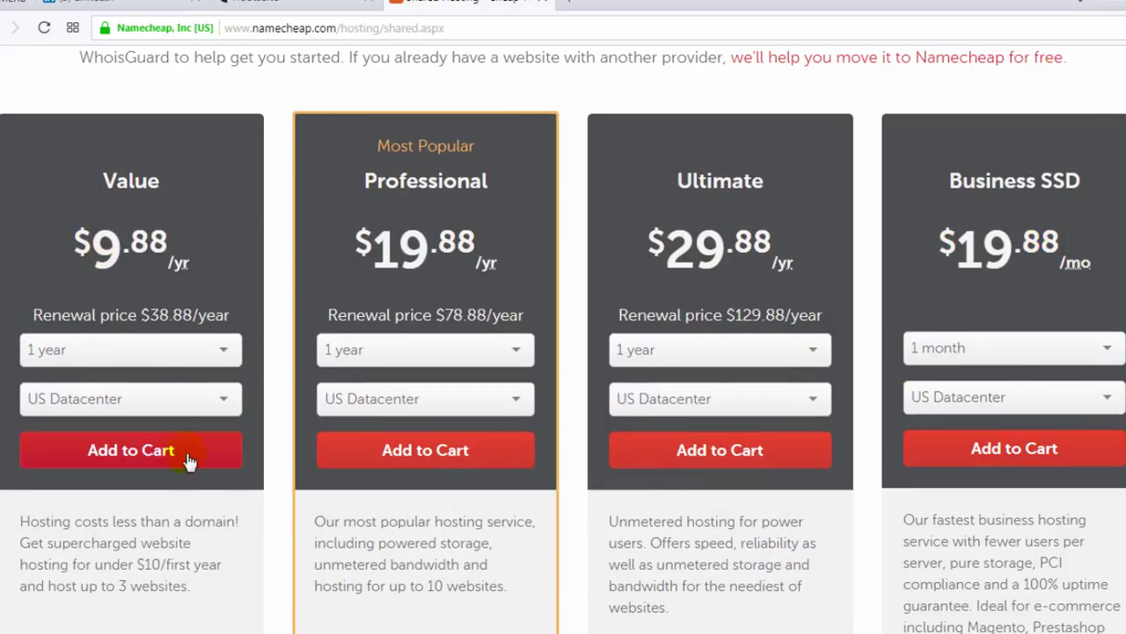
Add the Value plan (1 year, US Datacenter) to the cart and review the $9.88 Select Domain page
{"action": "left_click", "coordinate": [162, 455]}
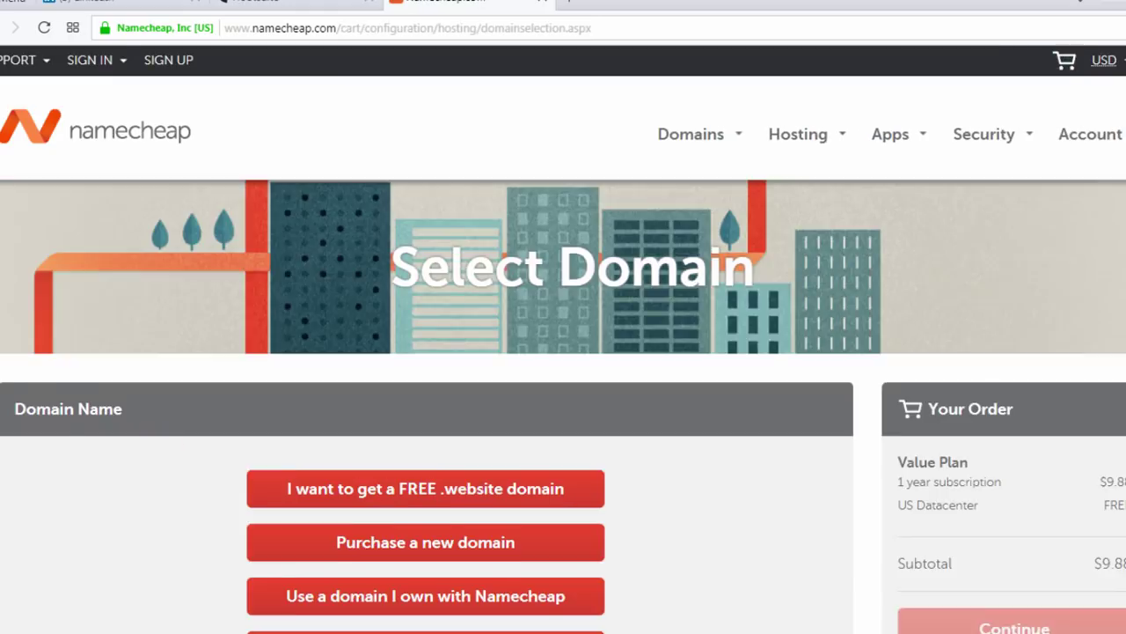
{"action": "scroll", "coordinate": [563, 352], "scroll_direction": "down", "scroll_amount": 2}
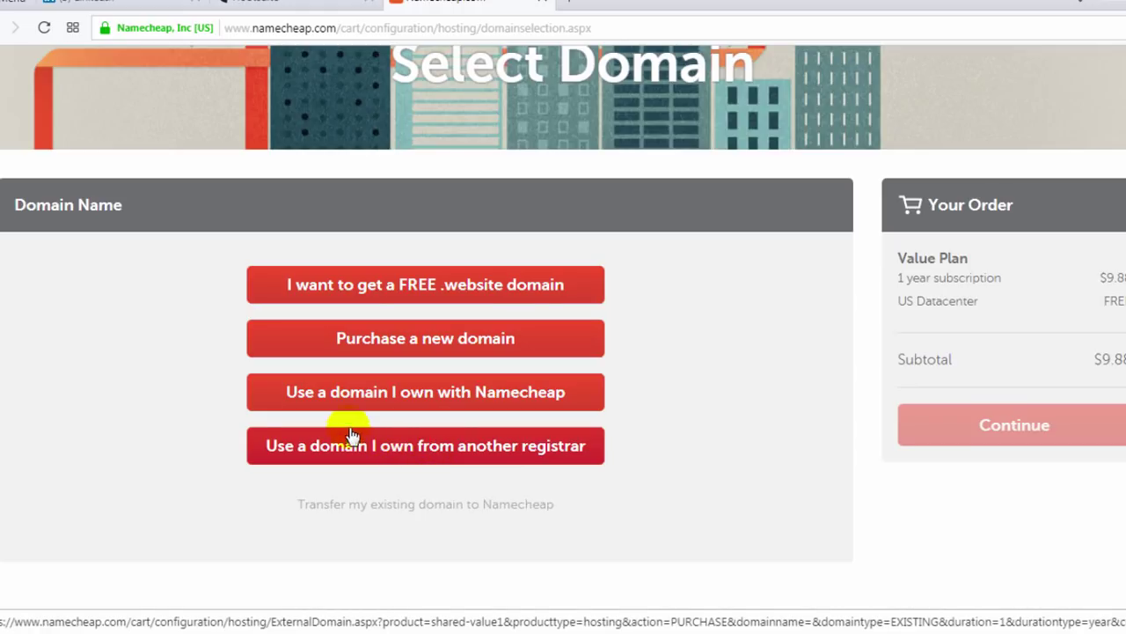
Choose to use a domain owned at another registrar and scroll to the Create An Account form
{"action": "left_click", "coordinate": [485, 449]}
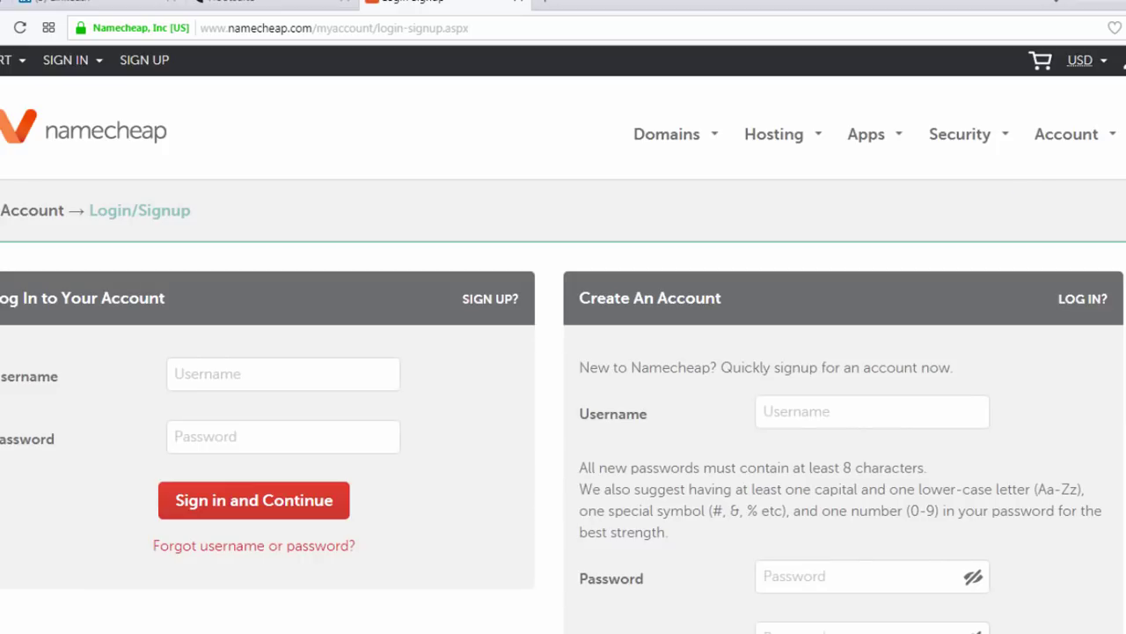
{"action": "scroll", "coordinate": [563, 334], "scroll_direction": "down", "scroll_amount": 3}
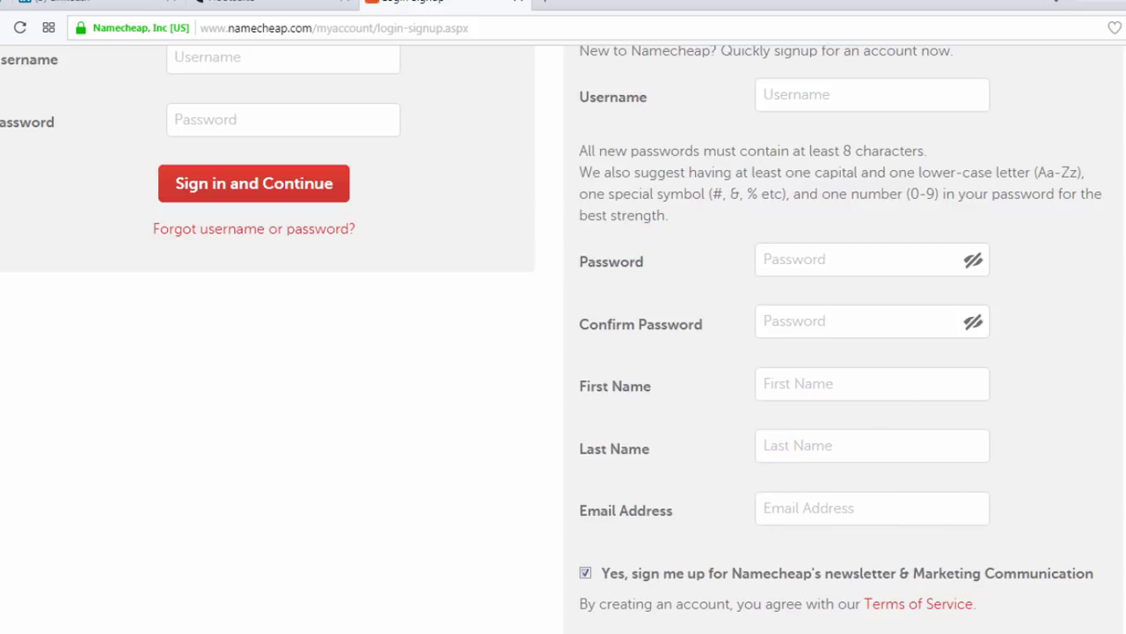
{"action": "scroll", "coordinate": [1003, 515], "scroll_direction": "down", "scroll_amount": 2}
{"action": "scroll", "coordinate": [563, 338], "scroll_direction": "up", "scroll_amount": 7}
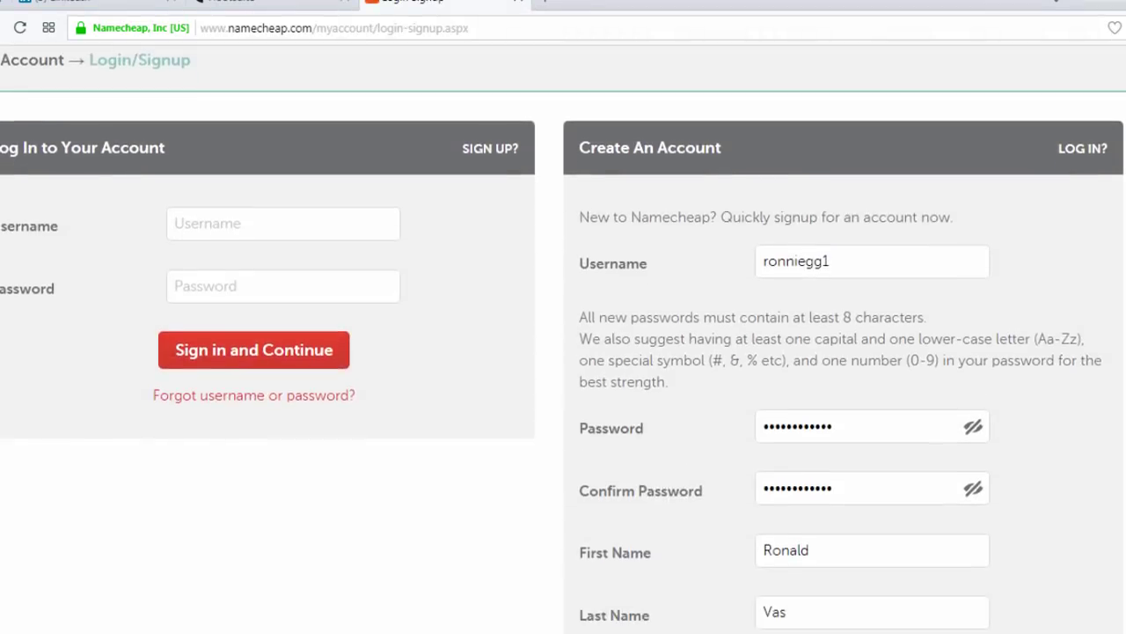
{"action": "scroll", "coordinate": [1021, 217], "scroll_direction": "down", "scroll_amount": 1}
Fill in the signup username, password, first and last name and e-mail, then create the account
{"action": "left_click_drag", "start_coordinate": [872, 187], "coordinate": [769, 180]}
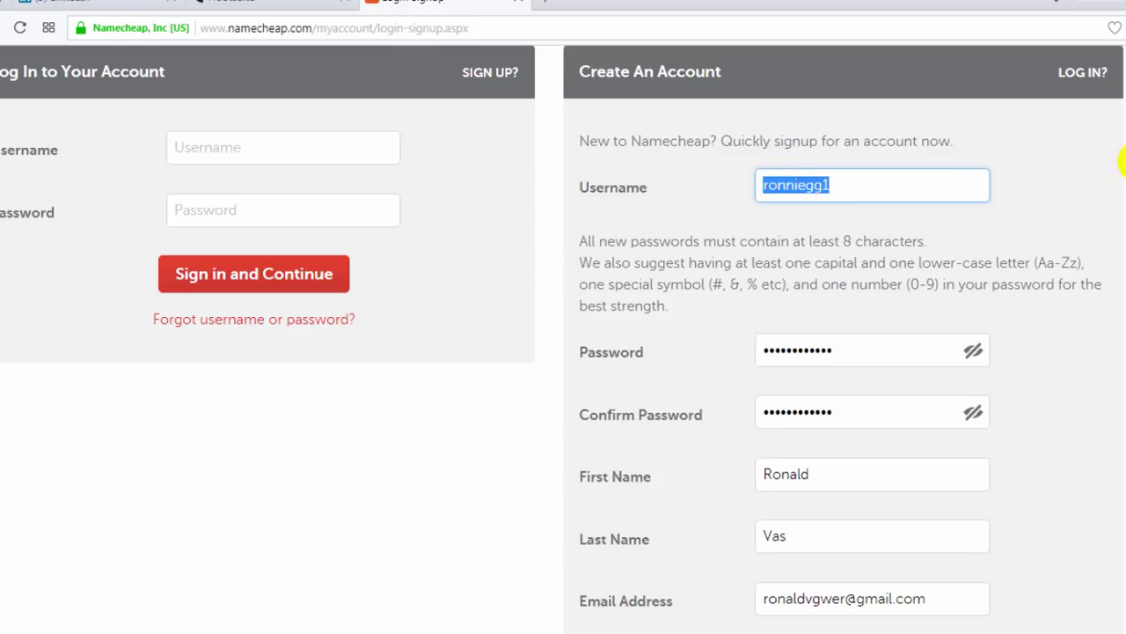
{"action": "scroll", "coordinate": [1123, 162], "scroll_direction": "down", "scroll_amount": 2}
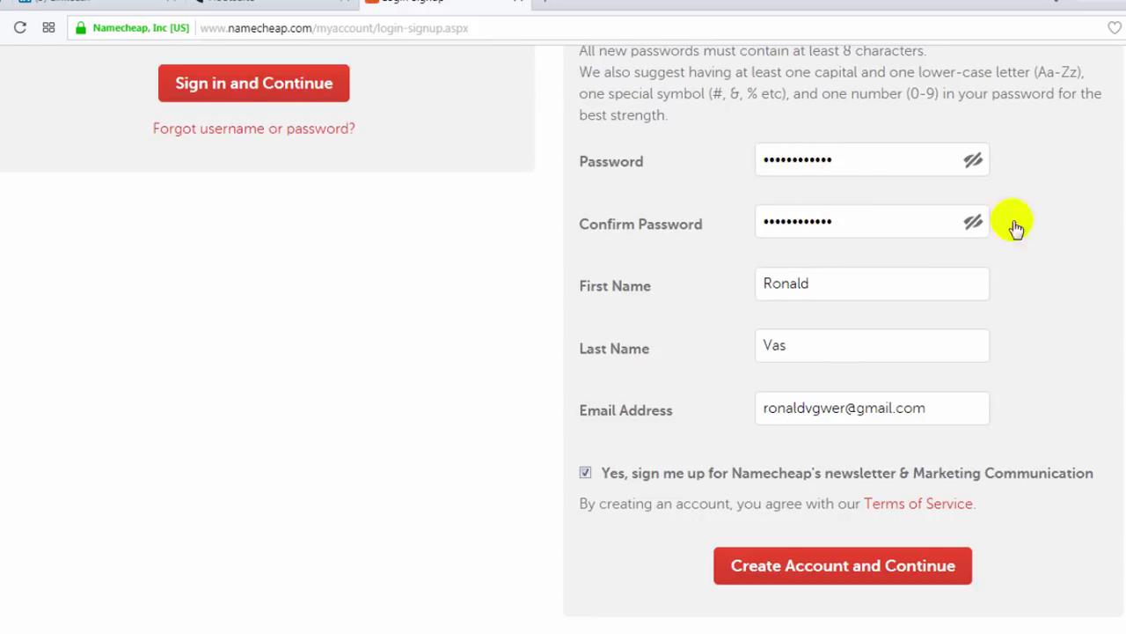
{"action": "scroll", "coordinate": [1123, 220], "scroll_direction": "down", "scroll_amount": 1}
{"action": "left_click", "coordinate": [803, 192]}
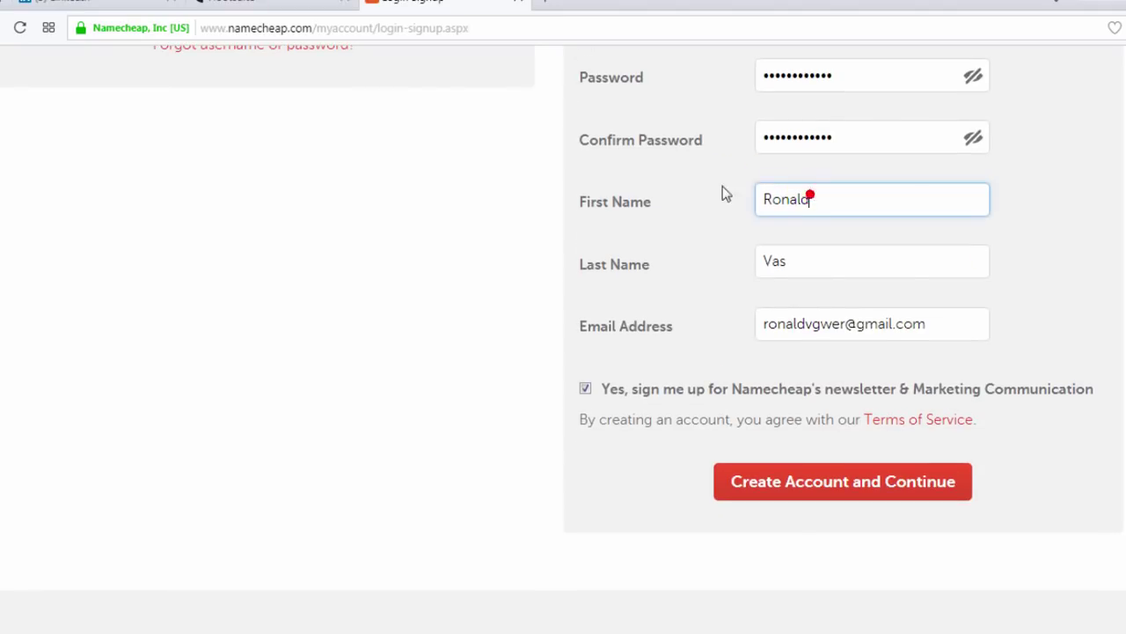
{"action": "left_click", "coordinate": [817, 259]}
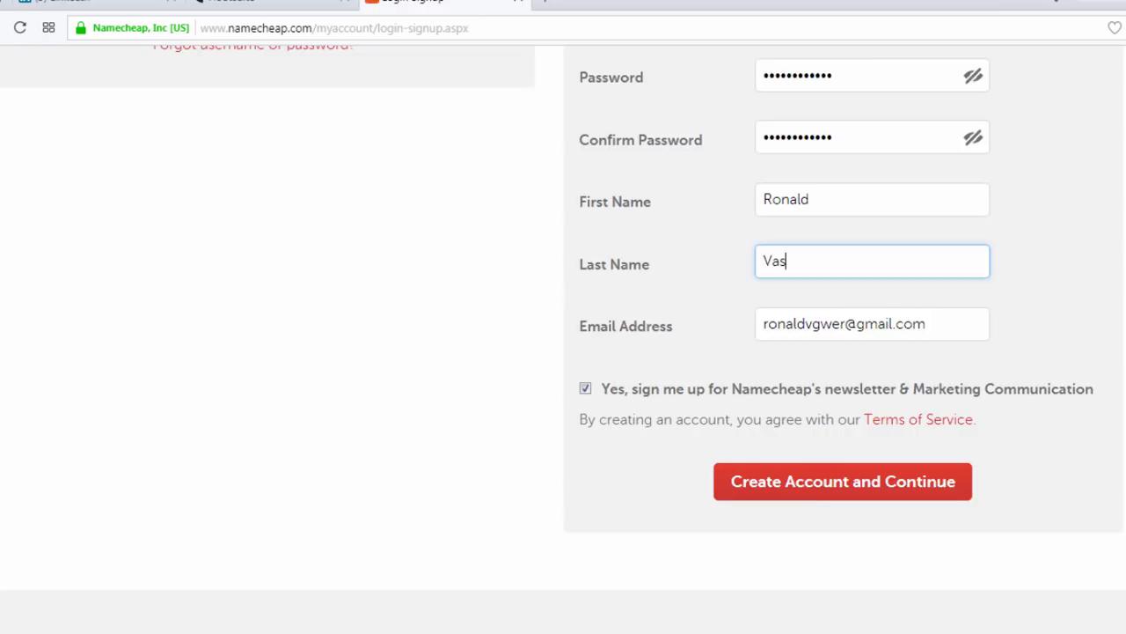
{"action": "scroll", "coordinate": [1014, 288], "scroll_direction": "down", "scroll_amount": 1}
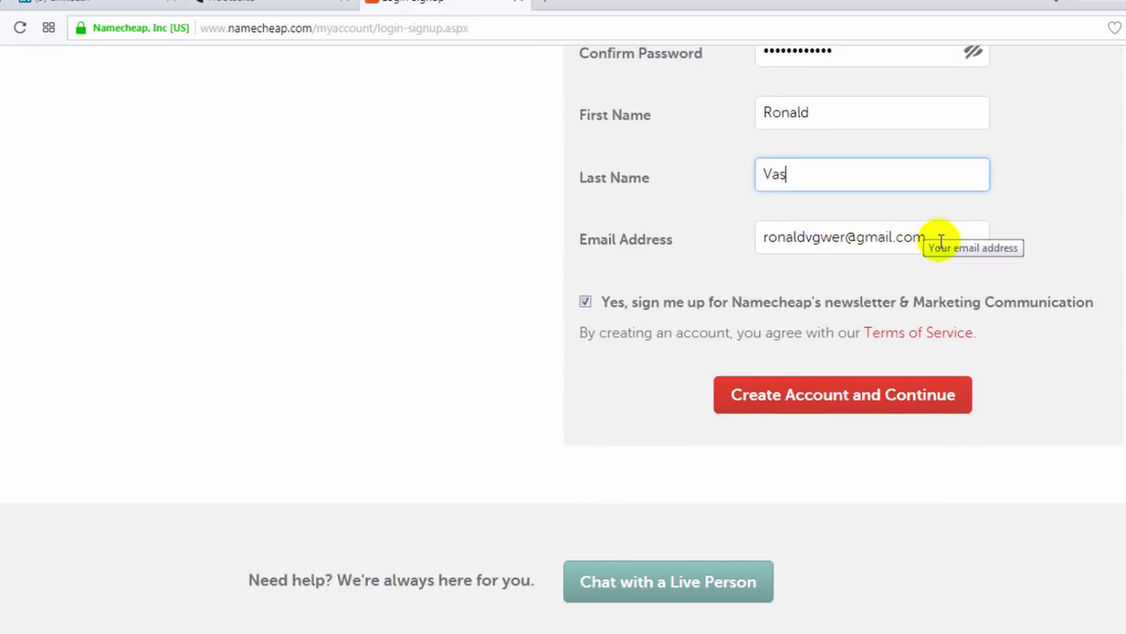
{"action": "left_click", "coordinate": [875, 401]}
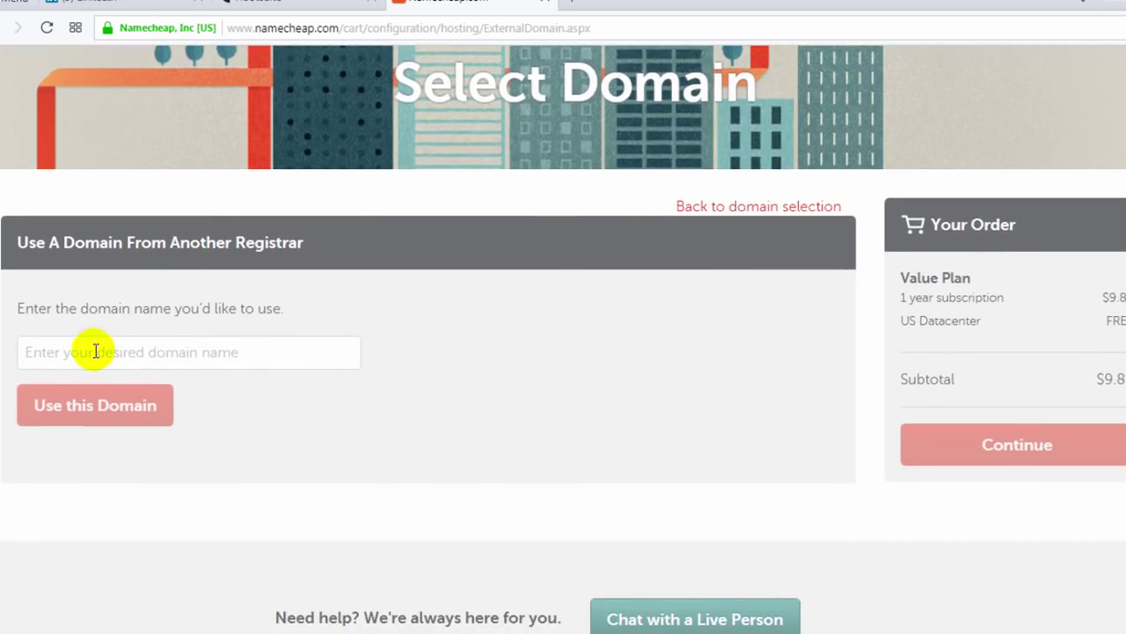
Attach marketingporexcelencia.com to the Value Plan and continue to the shopping cart
{"action": "left_click", "coordinate": [131, 352]}
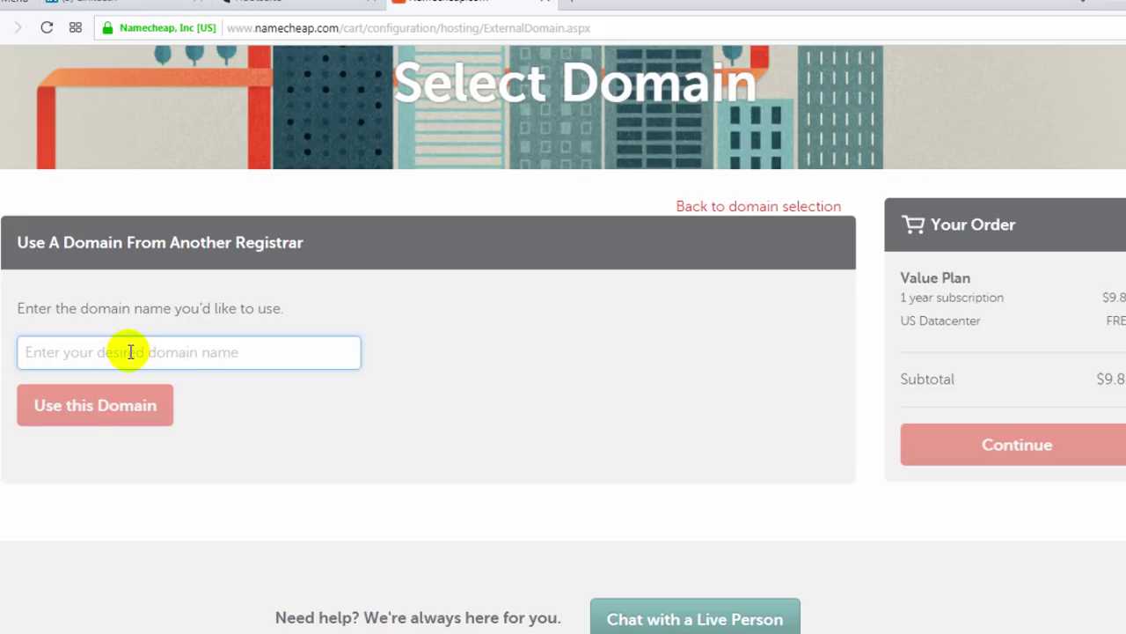
{"action": "type", "text": "m"}
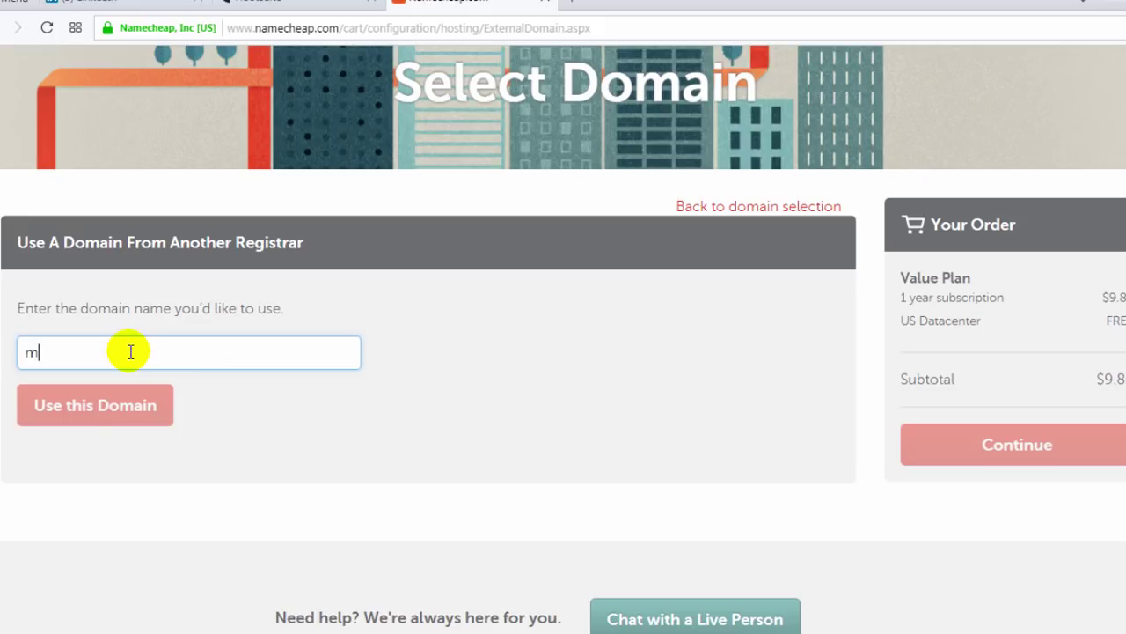
{"action": "type", "text": "arketingporexcelencia.com"}
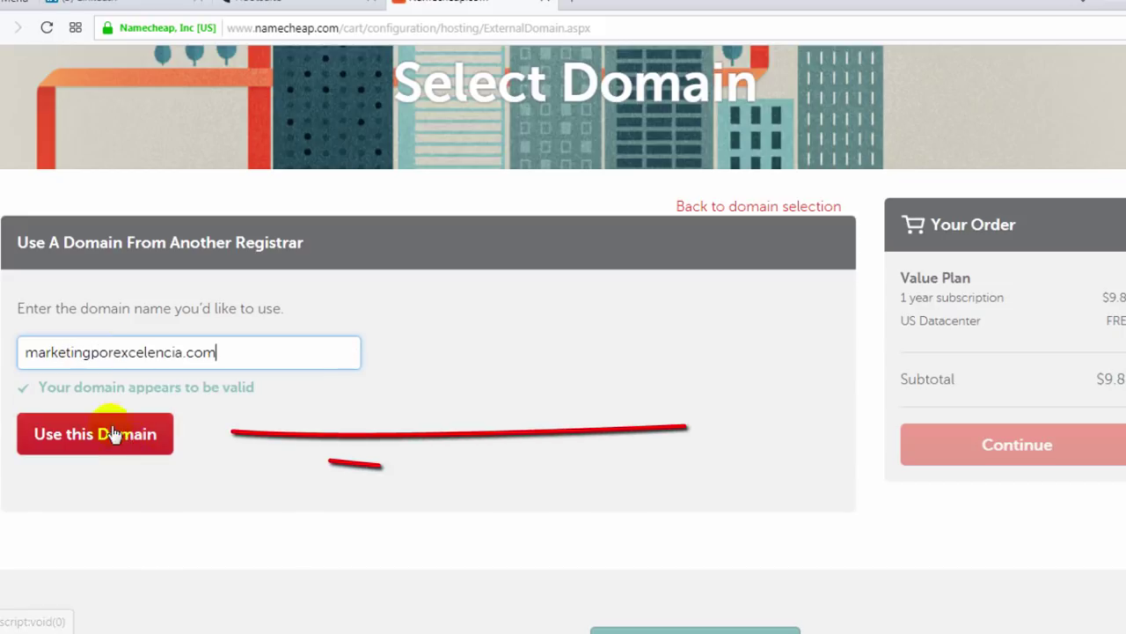
{"action": "left_click", "coordinate": [104, 447]}
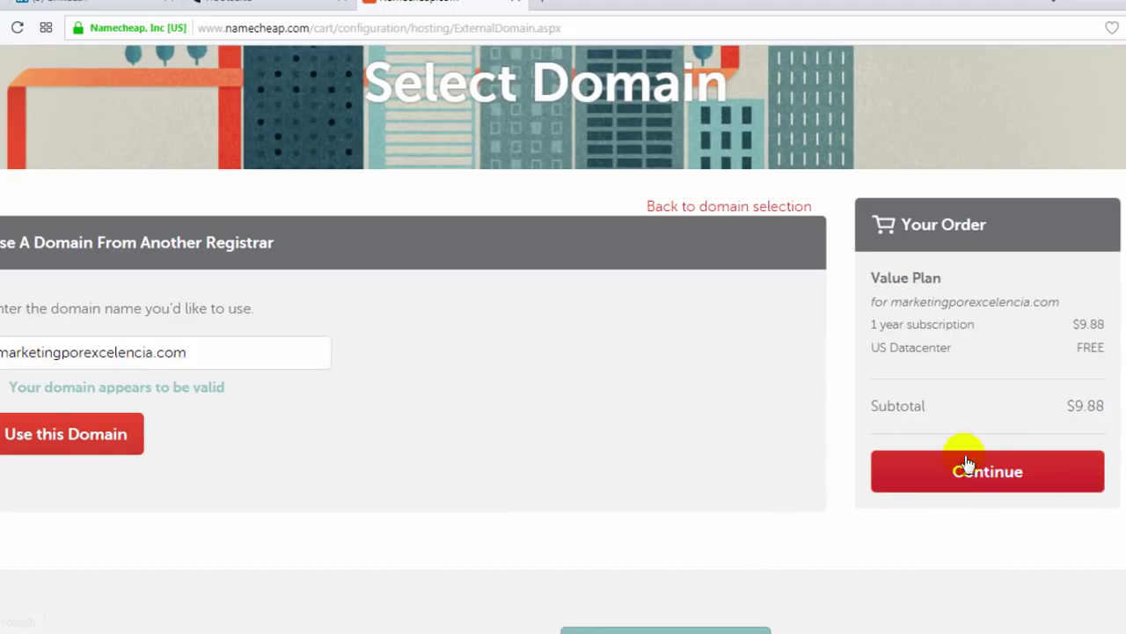
{"action": "left_click", "coordinate": [999, 477]}
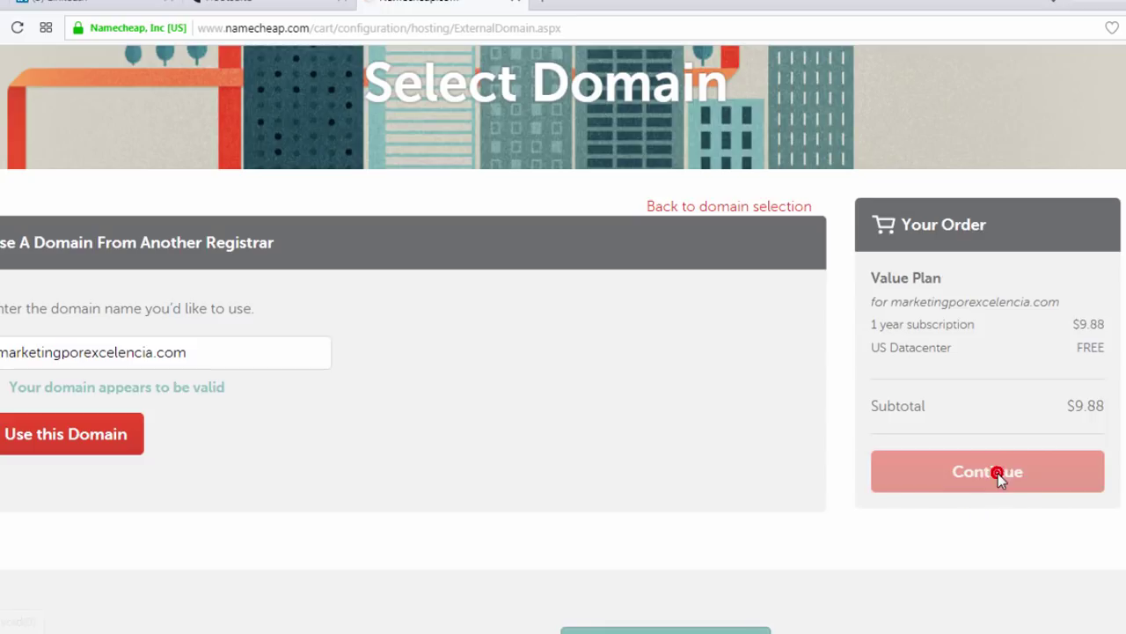
{"action": "scroll", "coordinate": [563, 338], "scroll_direction": "down", "scroll_amount": 5}
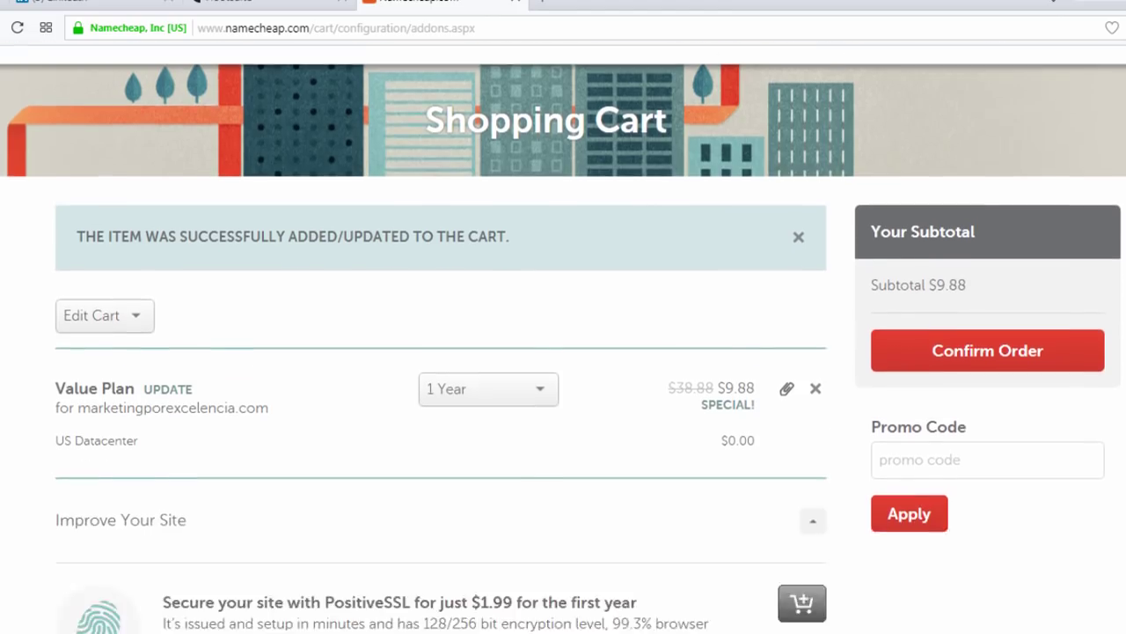
{"action": "scroll", "coordinate": [1099, 241], "scroll_direction": "up", "scroll_amount": 3}
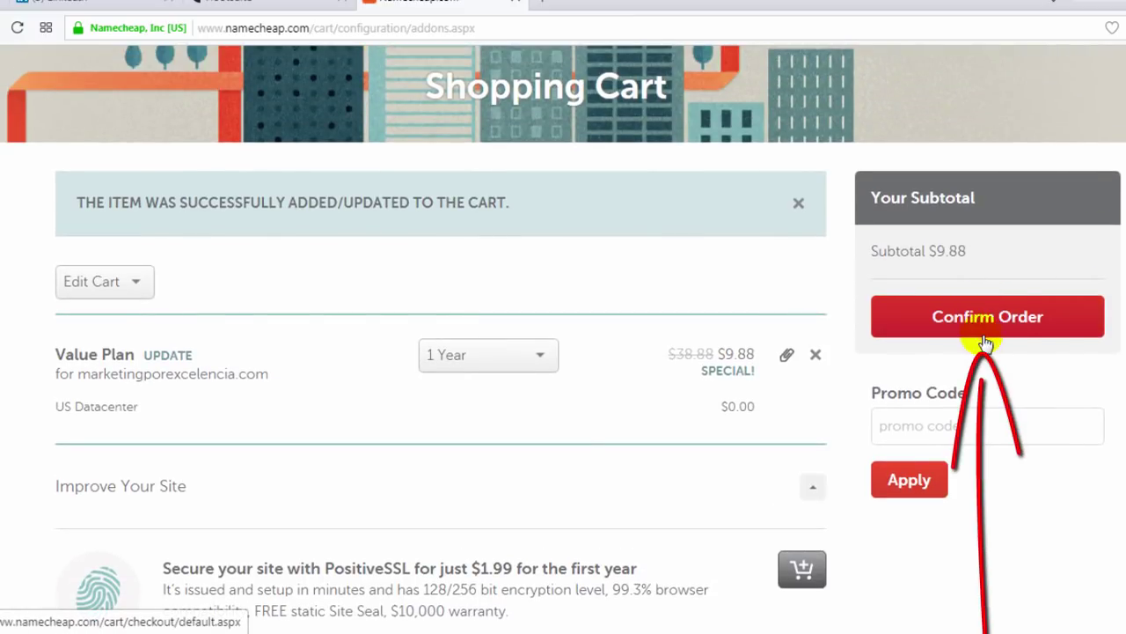
Confirm the $9.88 Value Plan order and fill the contact name, address and city
{"action": "left_click", "coordinate": [1011, 316]}
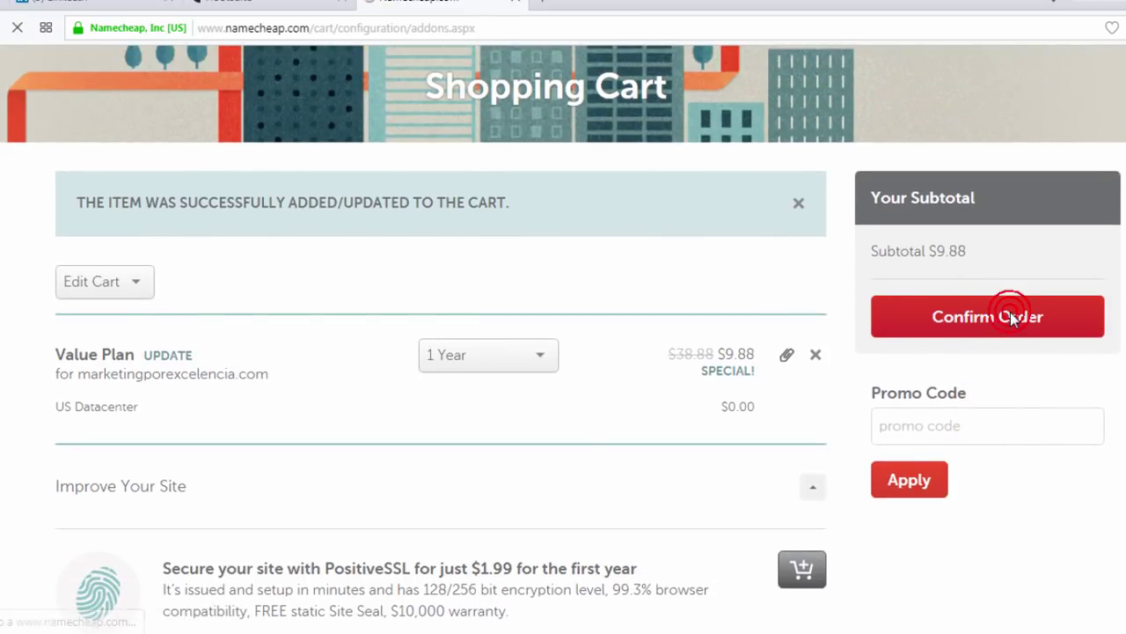
{"action": "scroll", "coordinate": [1011, 314], "scroll_direction": "down", "scroll_amount": 3}
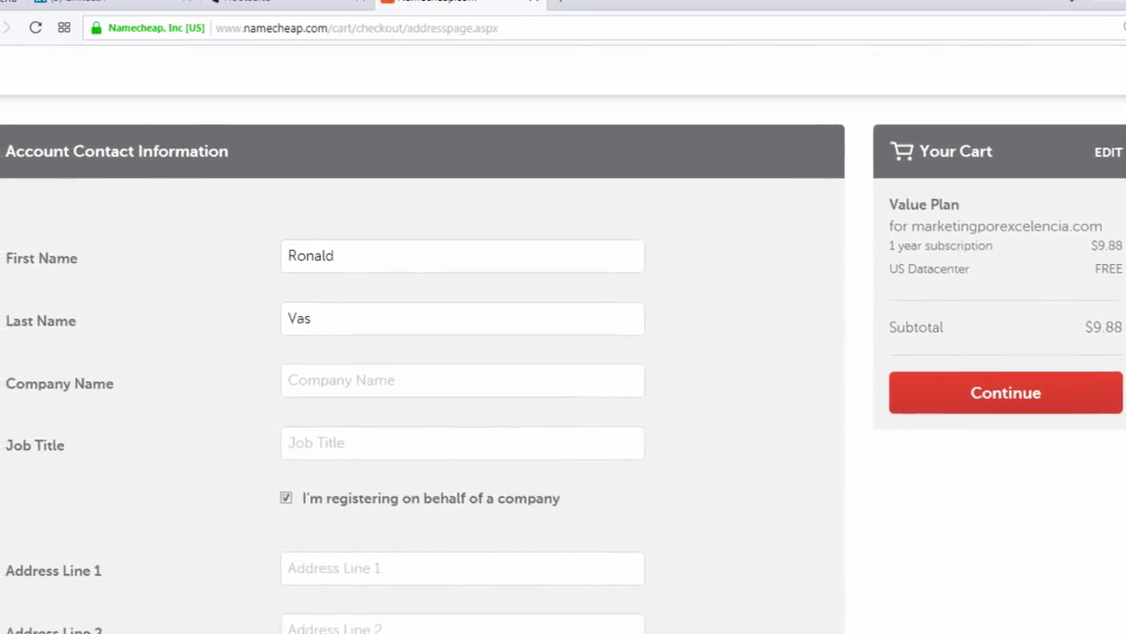
{"action": "scroll", "coordinate": [431, 352], "scroll_direction": "down", "scroll_amount": 4}
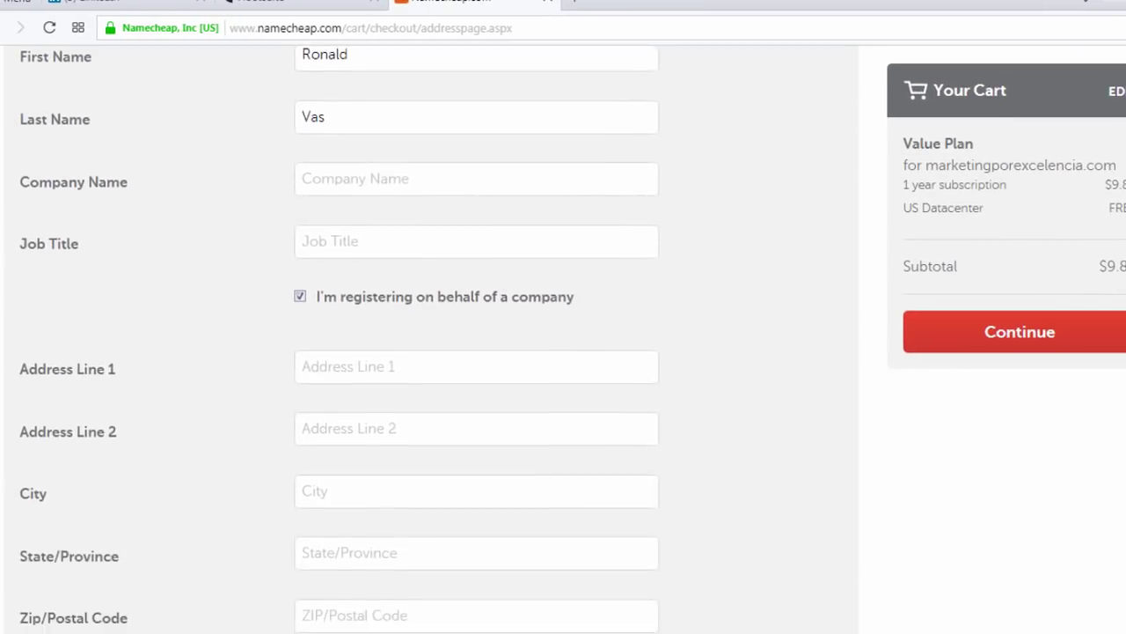
{"action": "scroll", "coordinate": [431, 352], "scroll_direction": "down", "scroll_amount": 4}
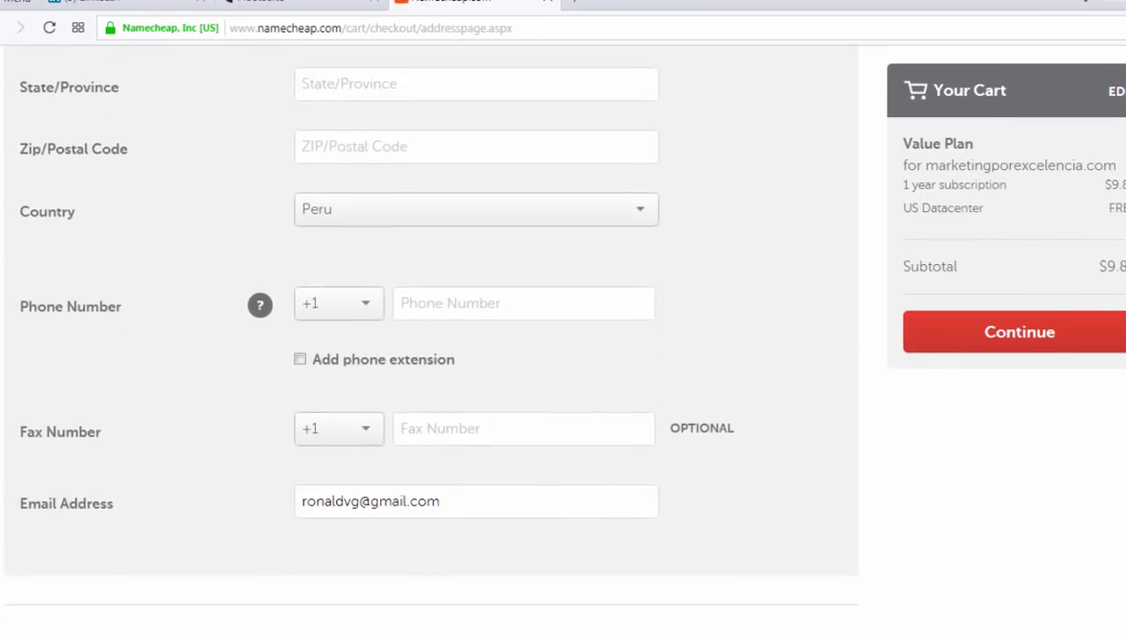
{"action": "scroll", "coordinate": [431, 352], "scroll_direction": "up", "scroll_amount": 10}
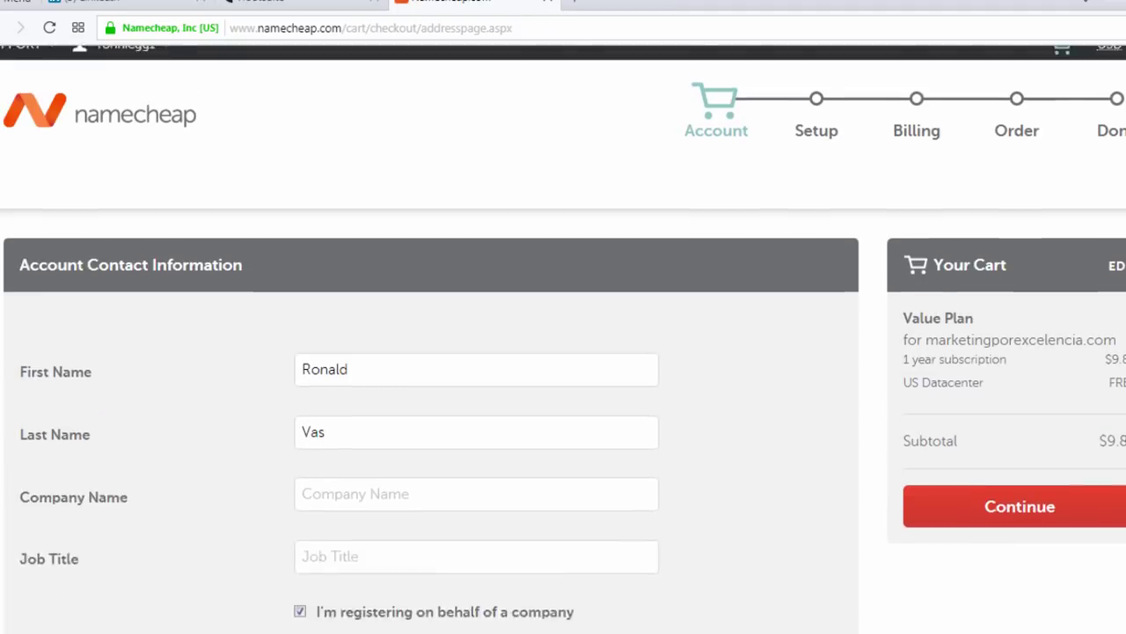
{"action": "scroll", "coordinate": [431, 352], "scroll_direction": "down", "scroll_amount": 3}
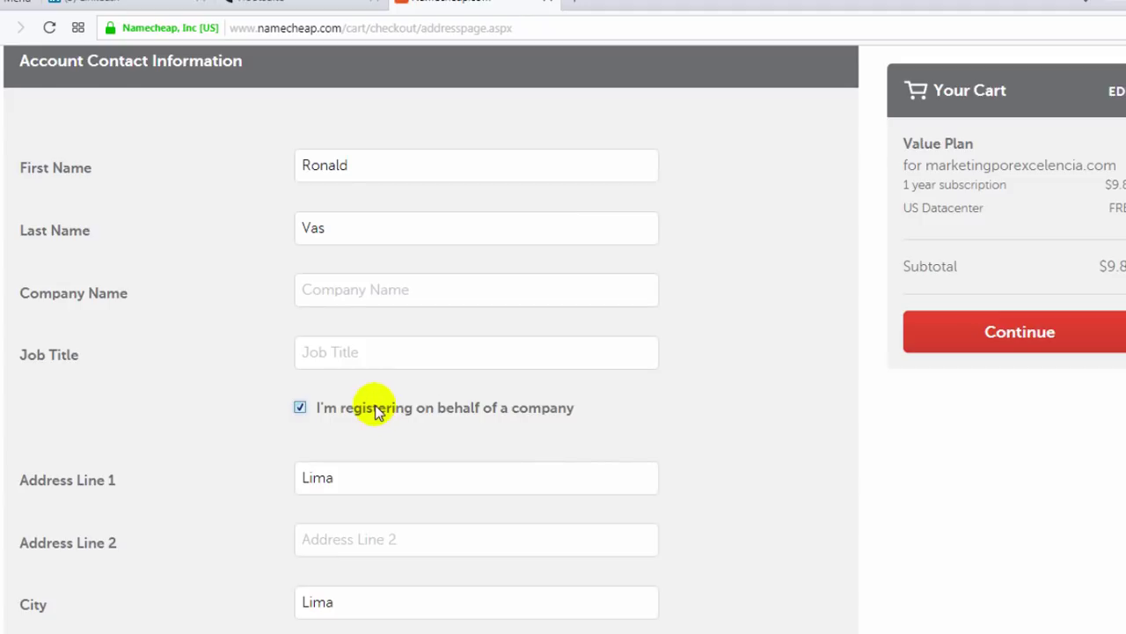
Untick company registration and fill in both address lines
{"action": "left_click", "coordinate": [303, 408]}
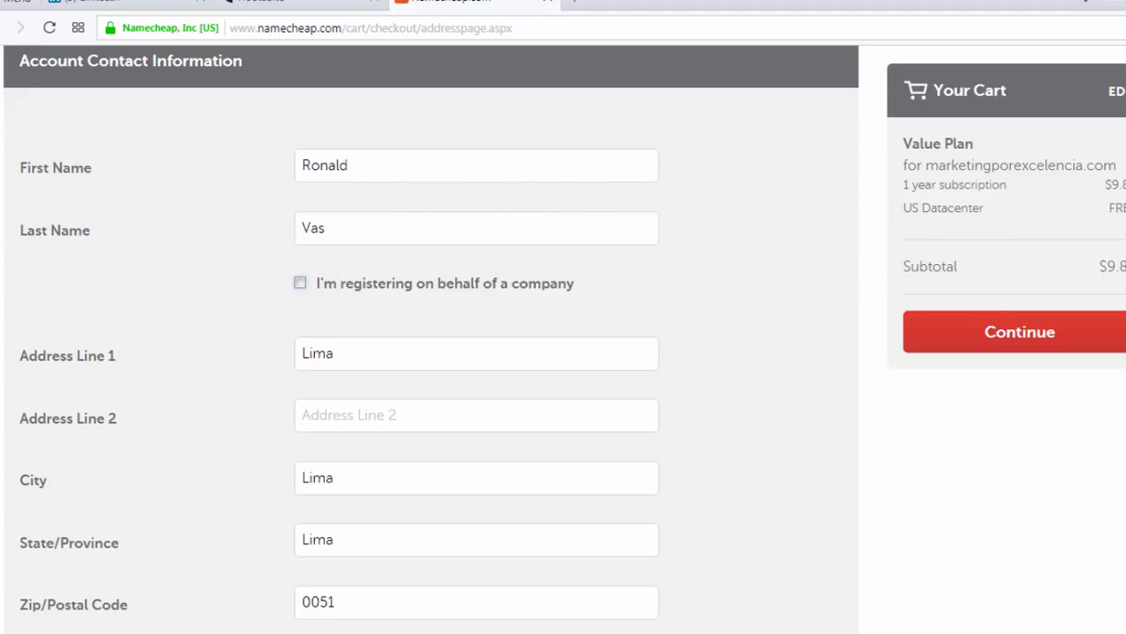
{"action": "scroll", "coordinate": [633, 211], "scroll_direction": "down", "scroll_amount": 3}
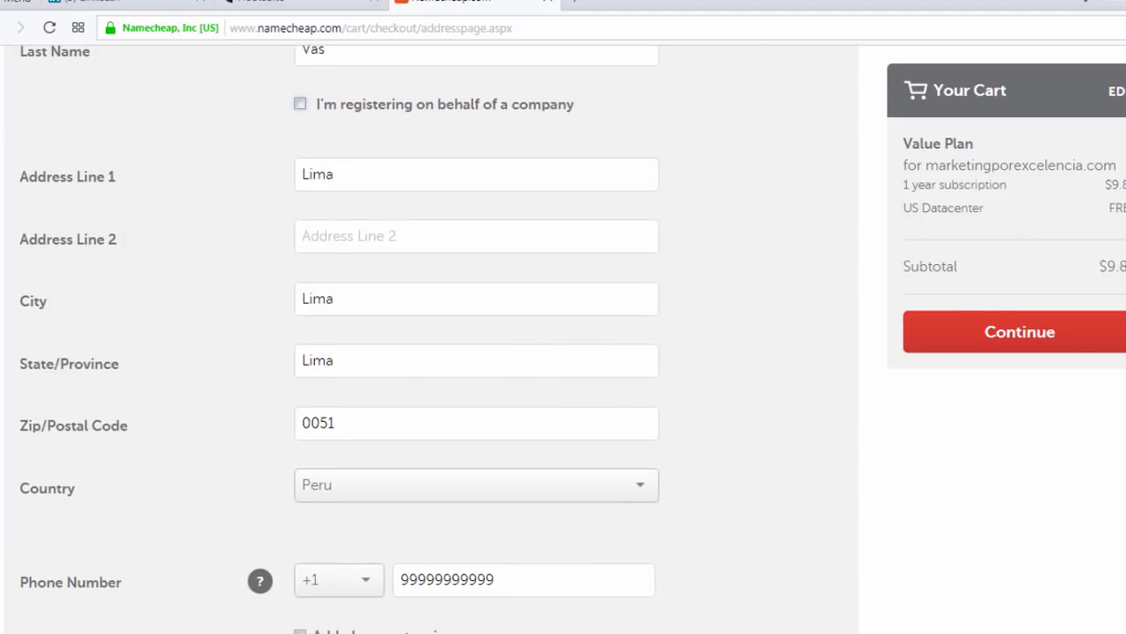
{"action": "left_click", "coordinate": [340, 181]}
{"action": "double_click", "coordinate": [340, 180]}
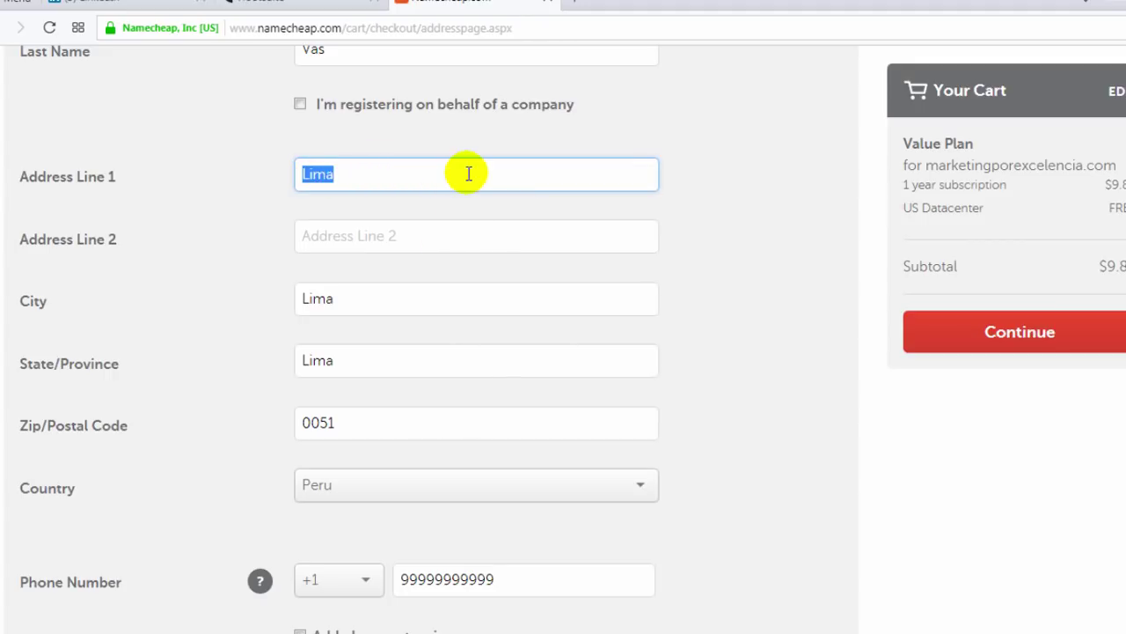
{"action": "left_click", "coordinate": [432, 233]}
Fill in city, state/province, postal code 0051, country Peru and the phone number
{"action": "scroll", "coordinate": [871, 234], "scroll_direction": "down", "scroll_amount": 3}
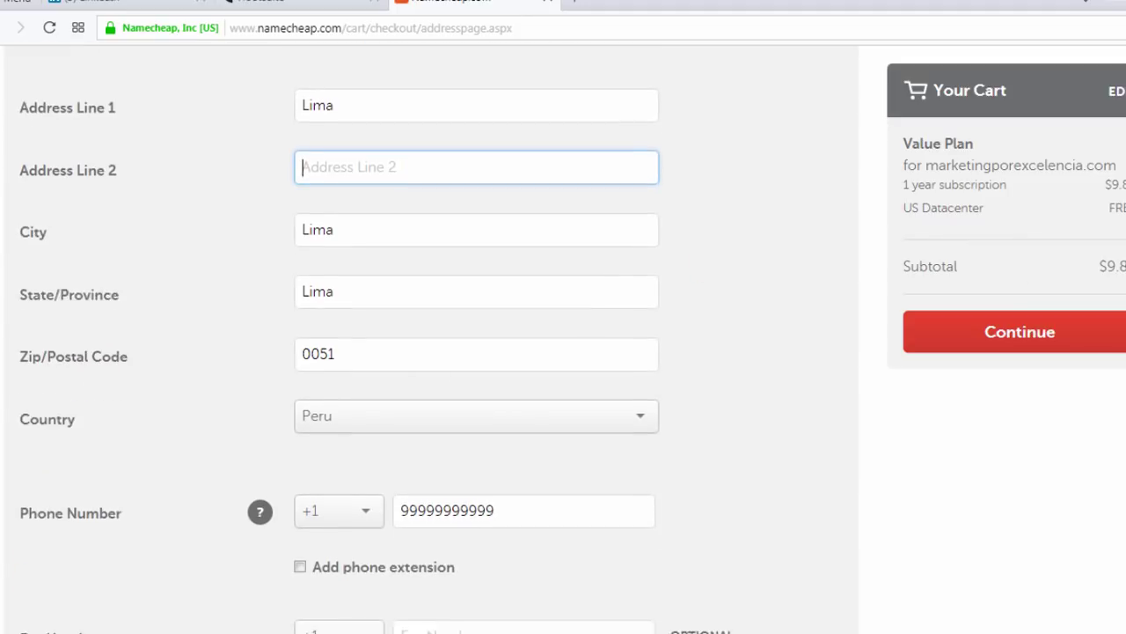
{"action": "left_click", "coordinate": [363, 184]}
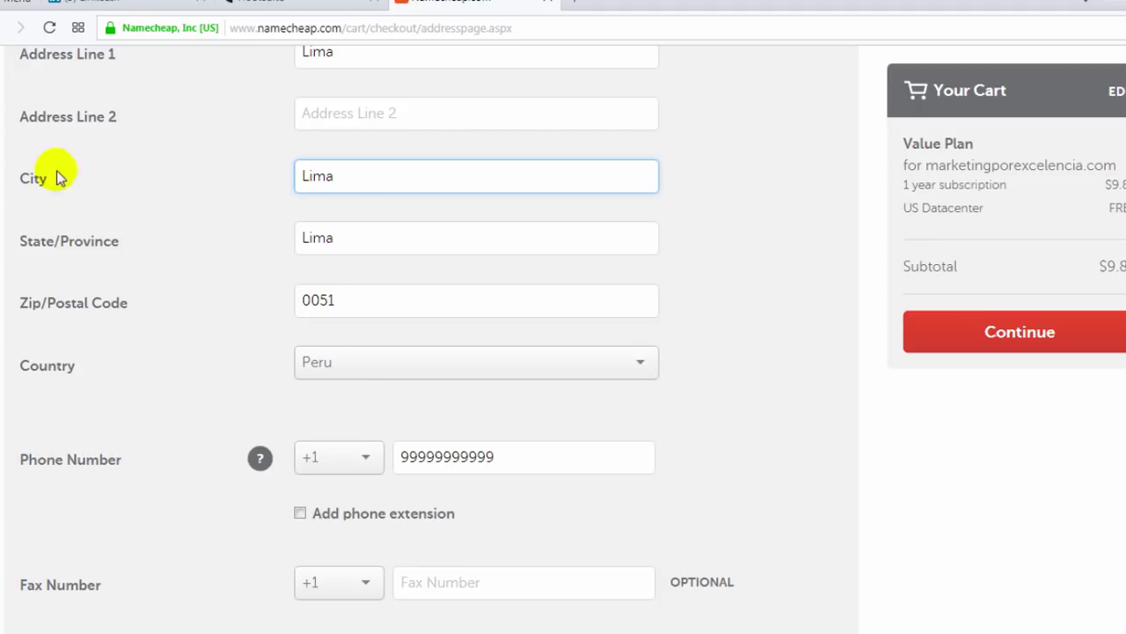
{"action": "left_click", "coordinate": [359, 238]}
{"action": "left_click", "coordinate": [380, 302]}
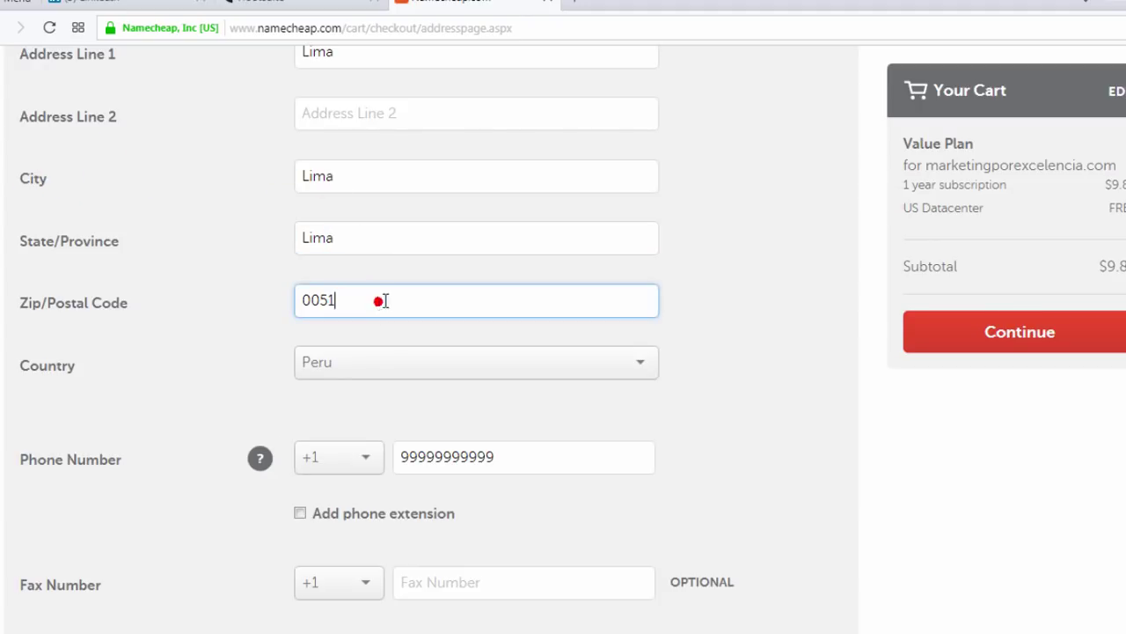
{"action": "scroll", "coordinate": [381, 302], "scroll_direction": "down", "scroll_amount": 2}
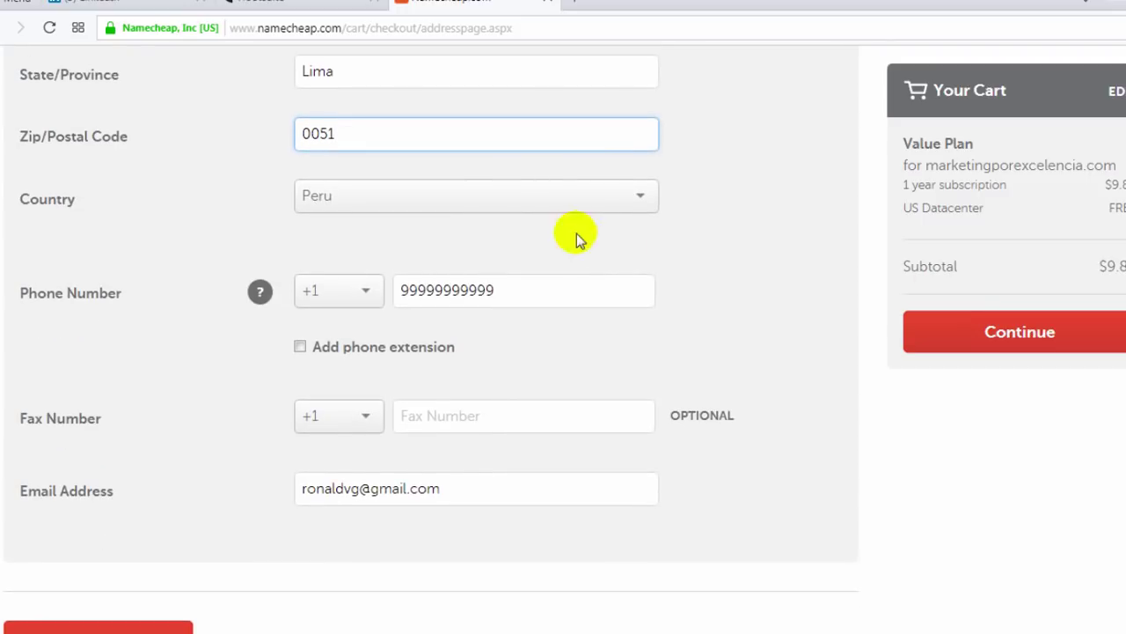
{"action": "left_click", "coordinate": [538, 289]}
{"action": "scroll", "coordinate": [331, 408], "scroll_direction": "down", "scroll_amount": 3}
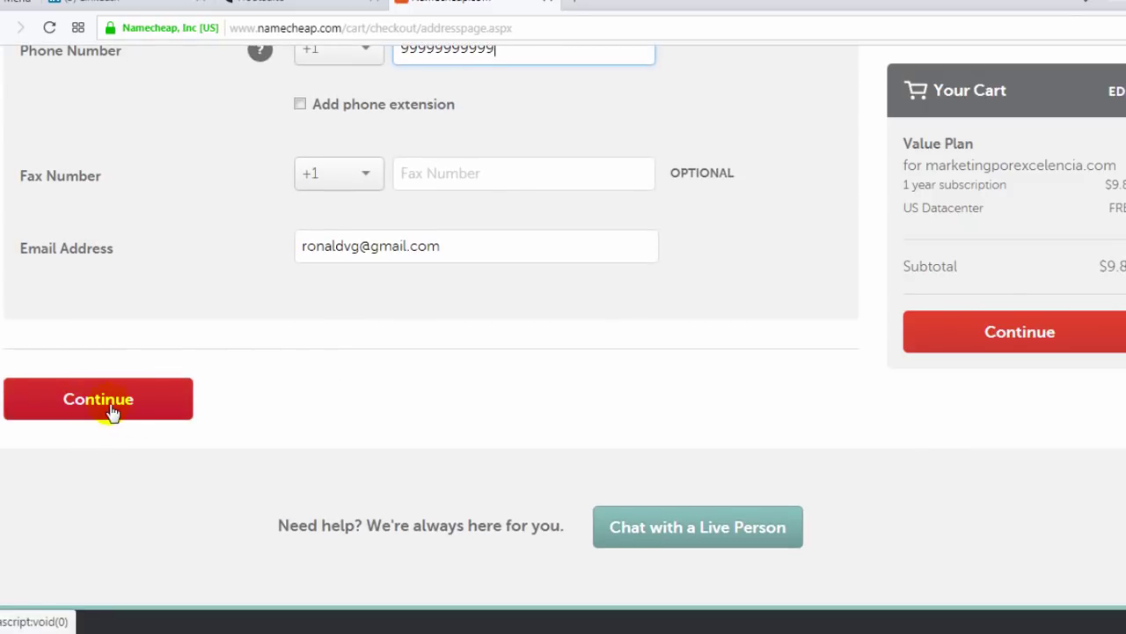
Submit the contact details and begin entering the name on card on the Billing page
{"action": "left_click", "coordinate": [104, 402]}
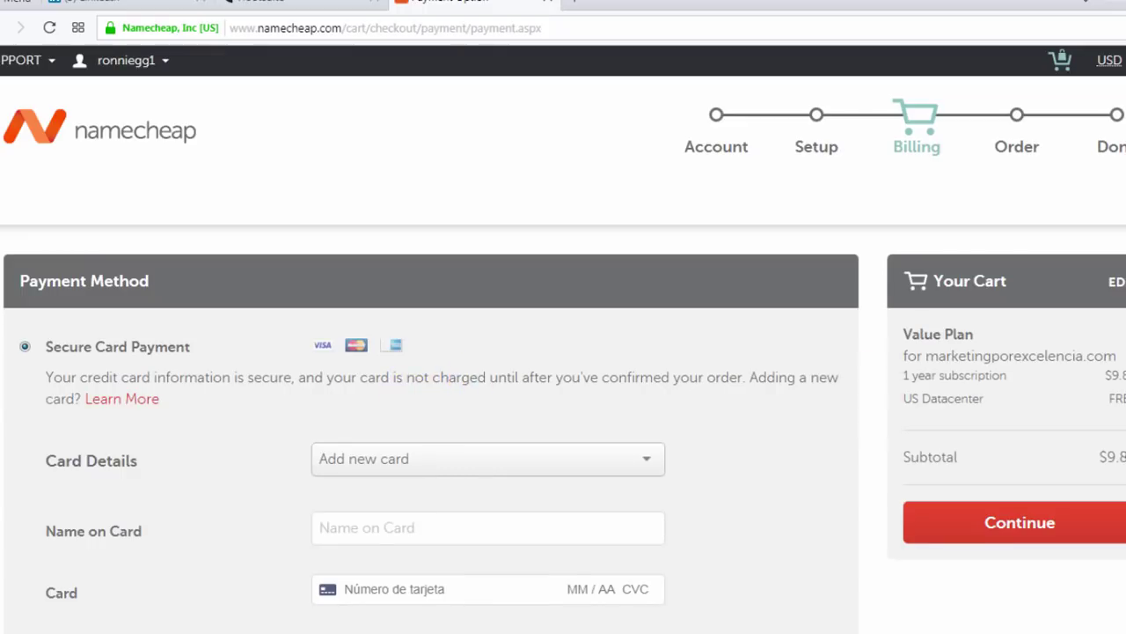
{"action": "scroll", "coordinate": [564, 339], "scroll_direction": "down", "scroll_amount": 3}
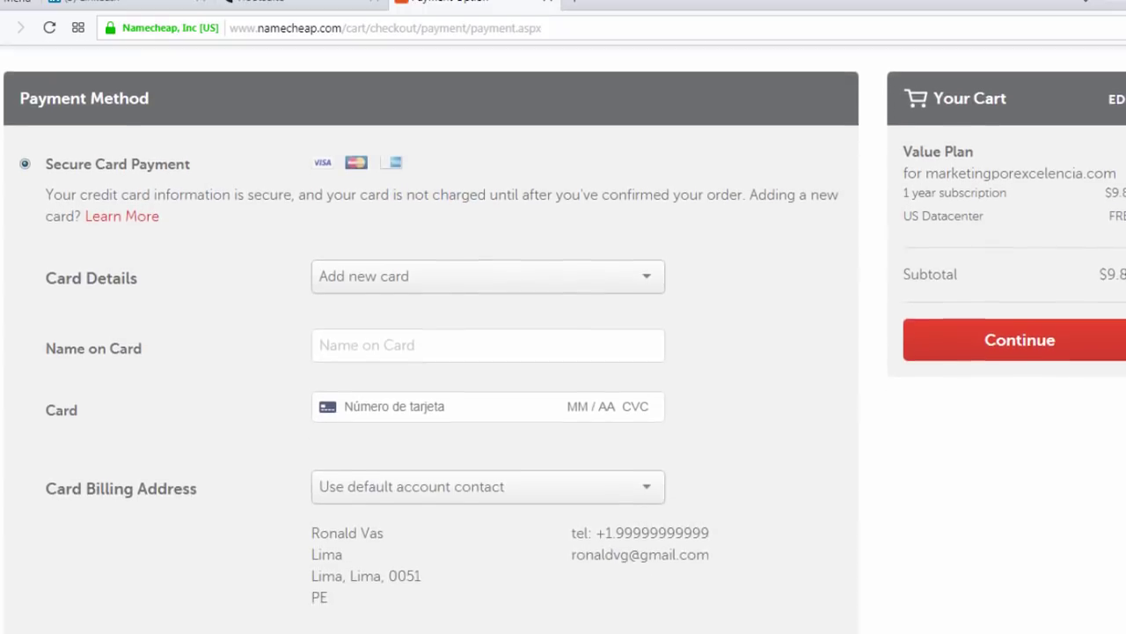
{"action": "scroll", "coordinate": [563, 339], "scroll_direction": "down", "scroll_amount": 2}
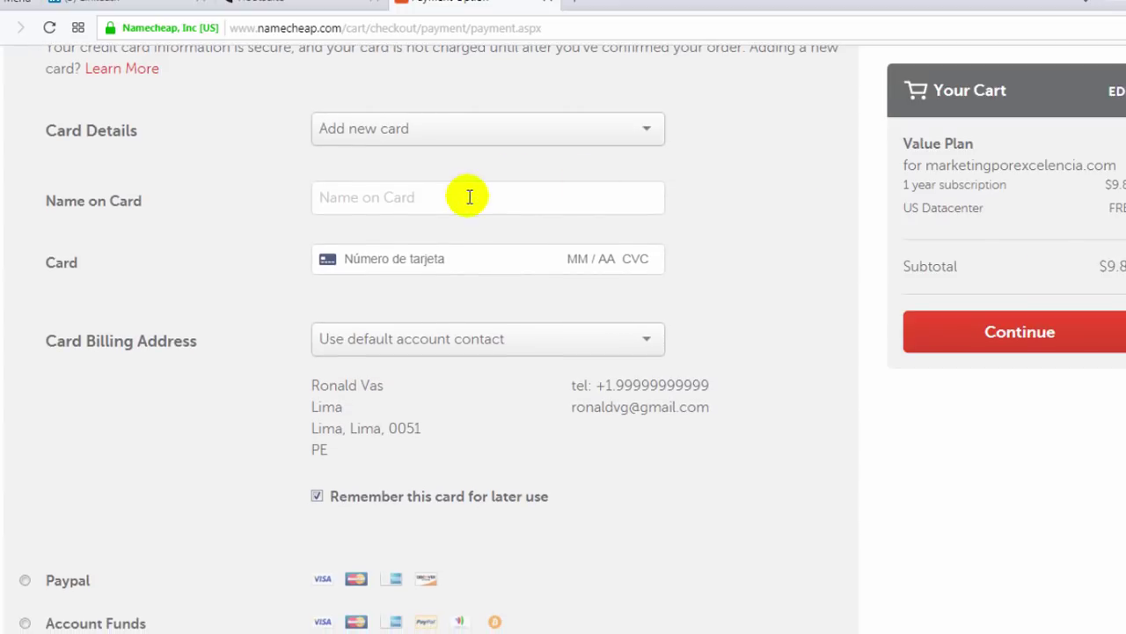
{"action": "left_click", "coordinate": [359, 195]}
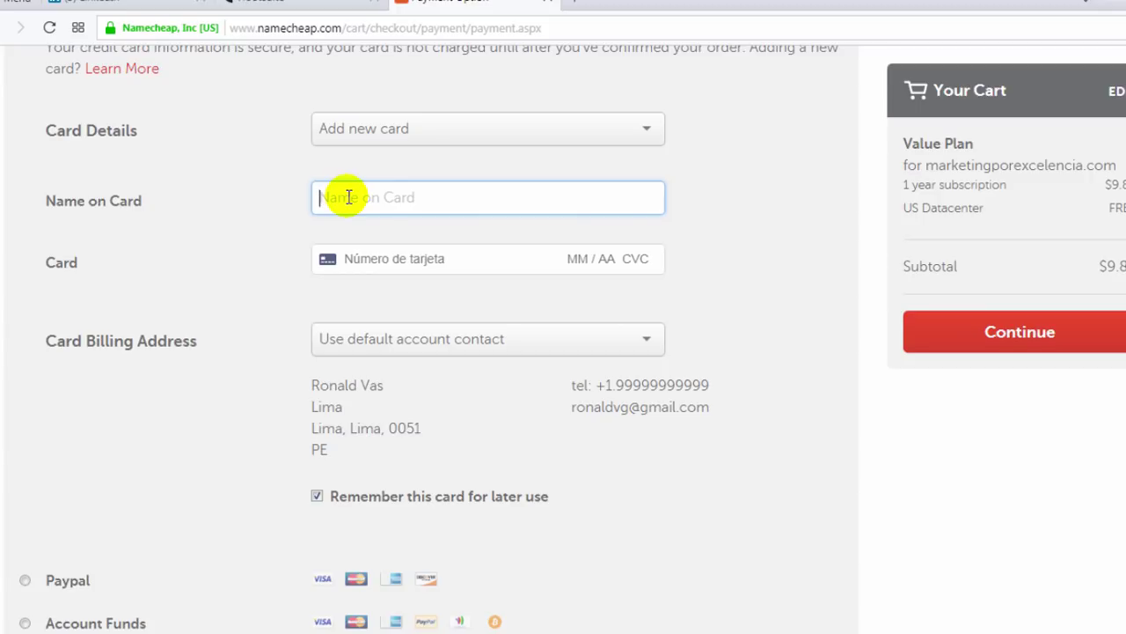
Enter a card number, expiry 09/20 and the security code in the card payment fields
{"action": "left_click", "coordinate": [443, 256]}
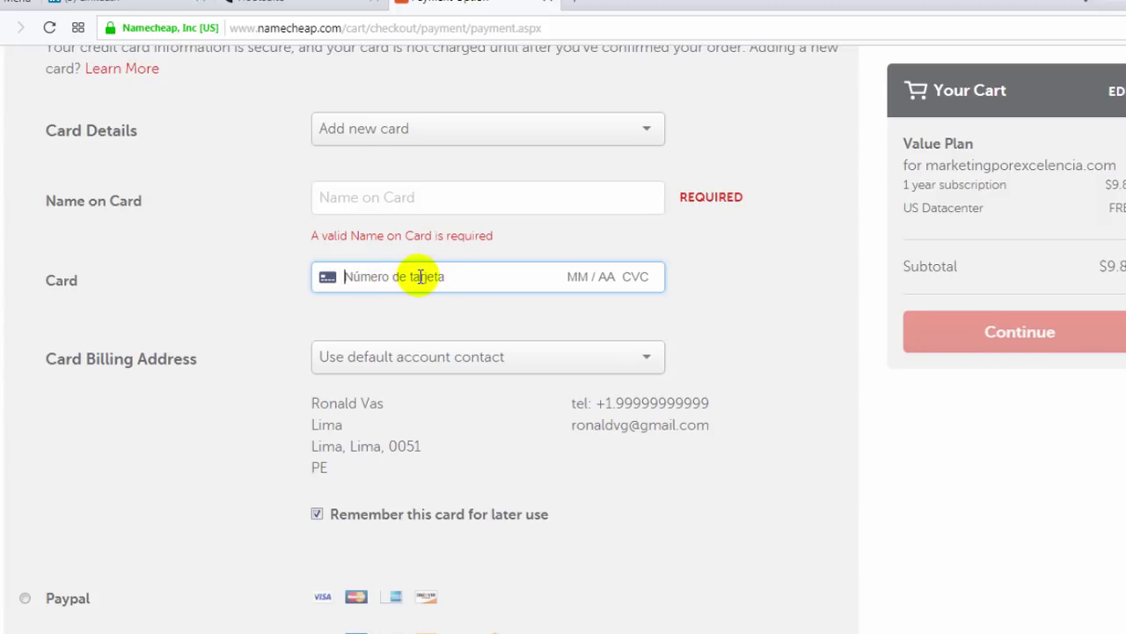
{"action": "left_click", "coordinate": [578, 279]}
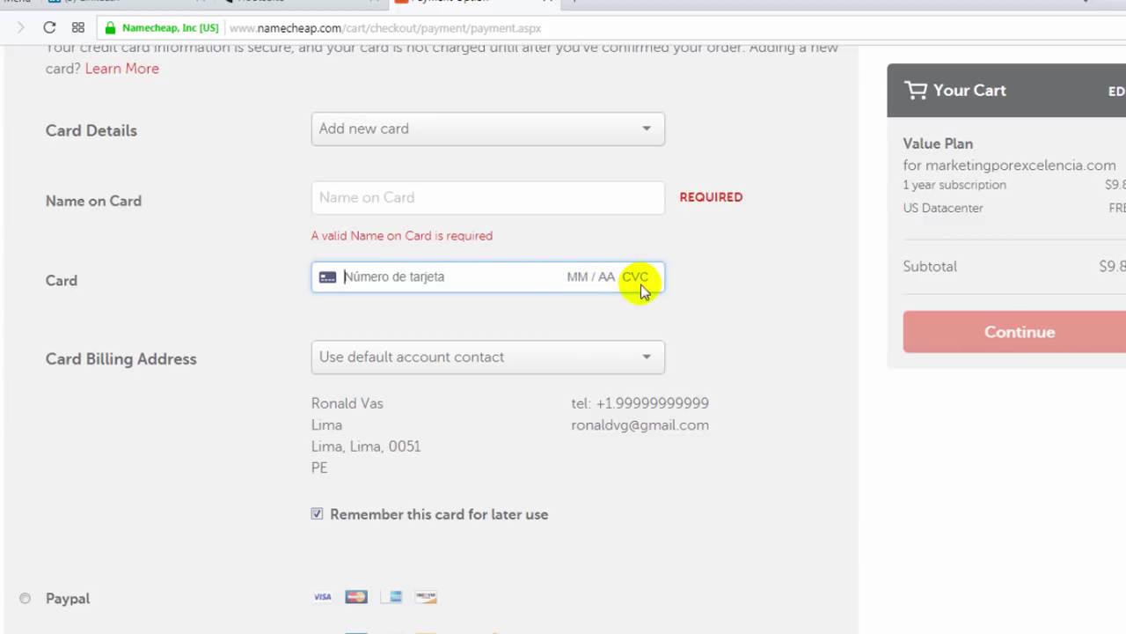
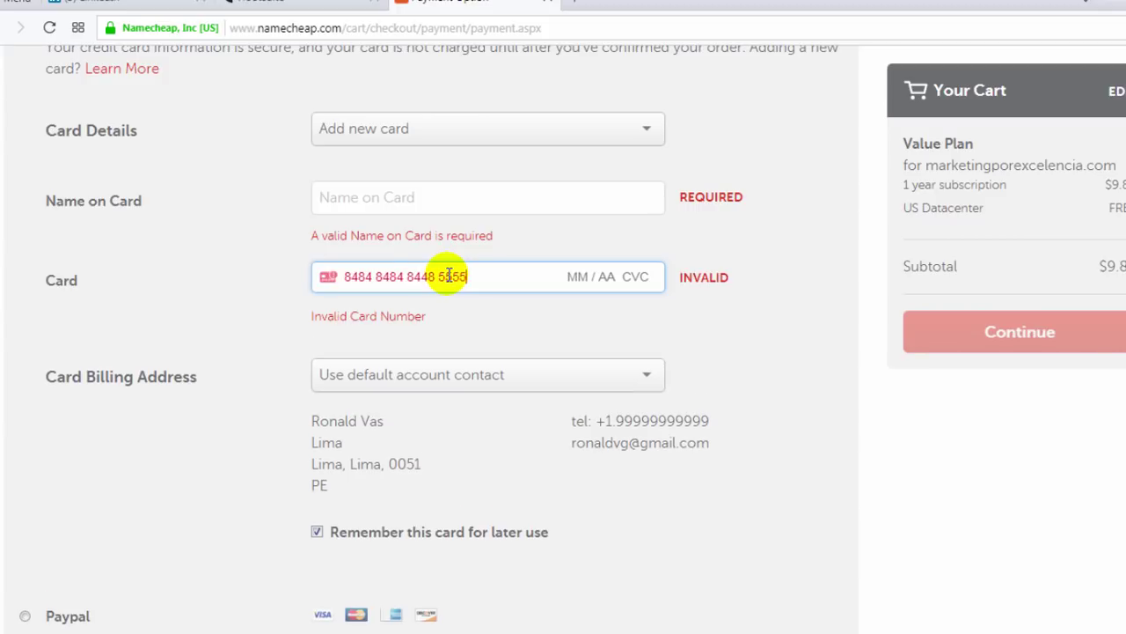
{"action": "left_click", "coordinate": [554, 276]}
{"action": "type", "text": "09 / 20"}
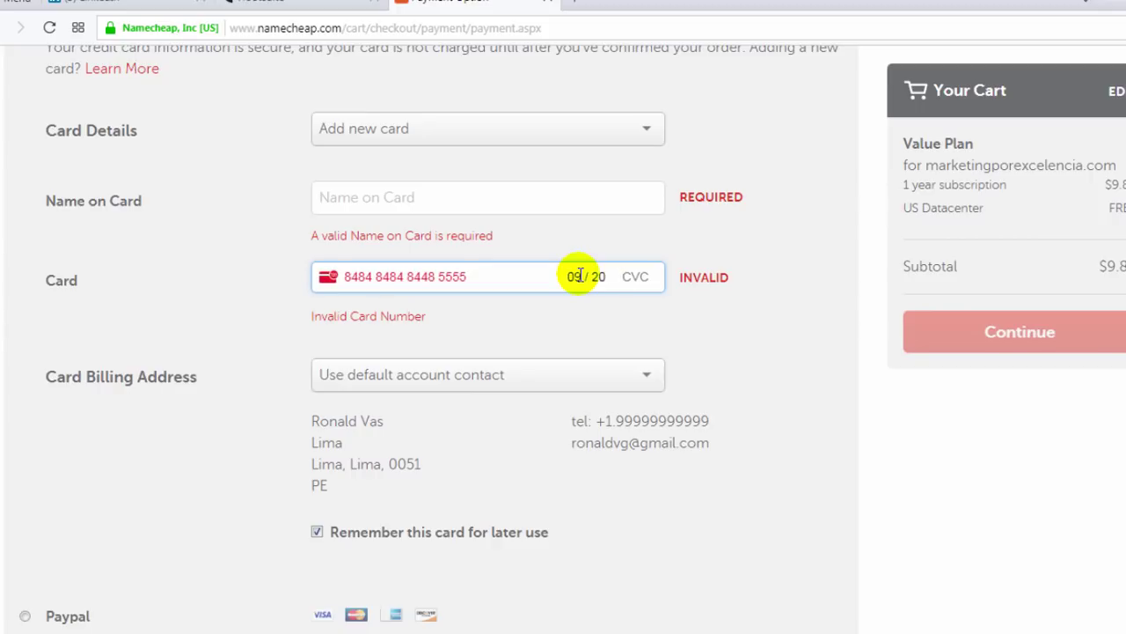
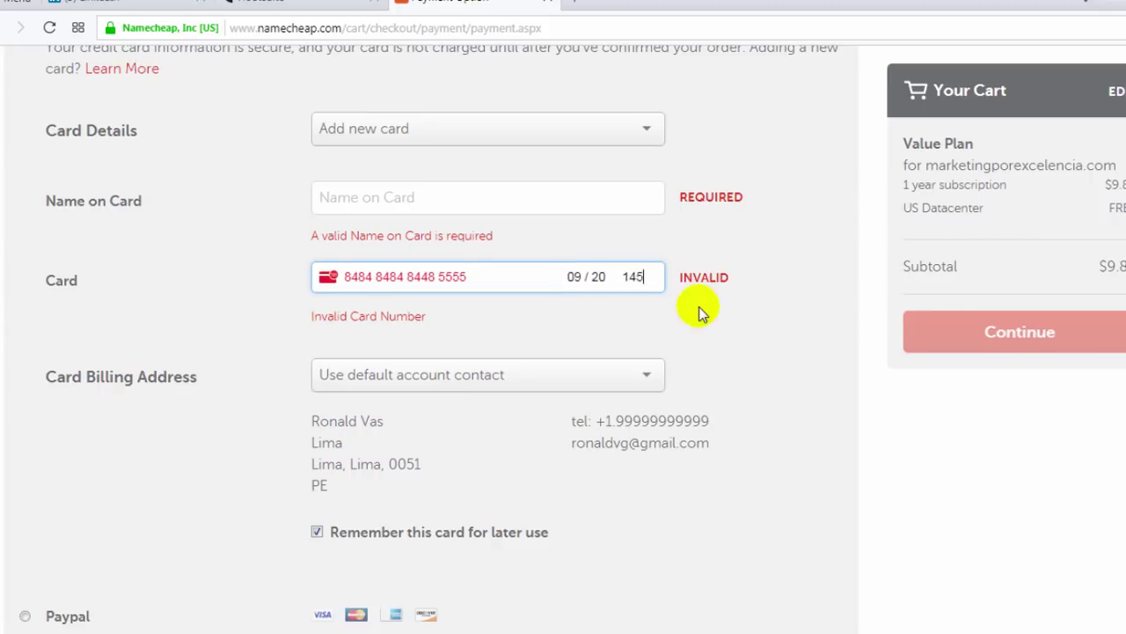
{"action": "scroll", "coordinate": [786, 323], "scroll_direction": "down", "scroll_amount": 4}
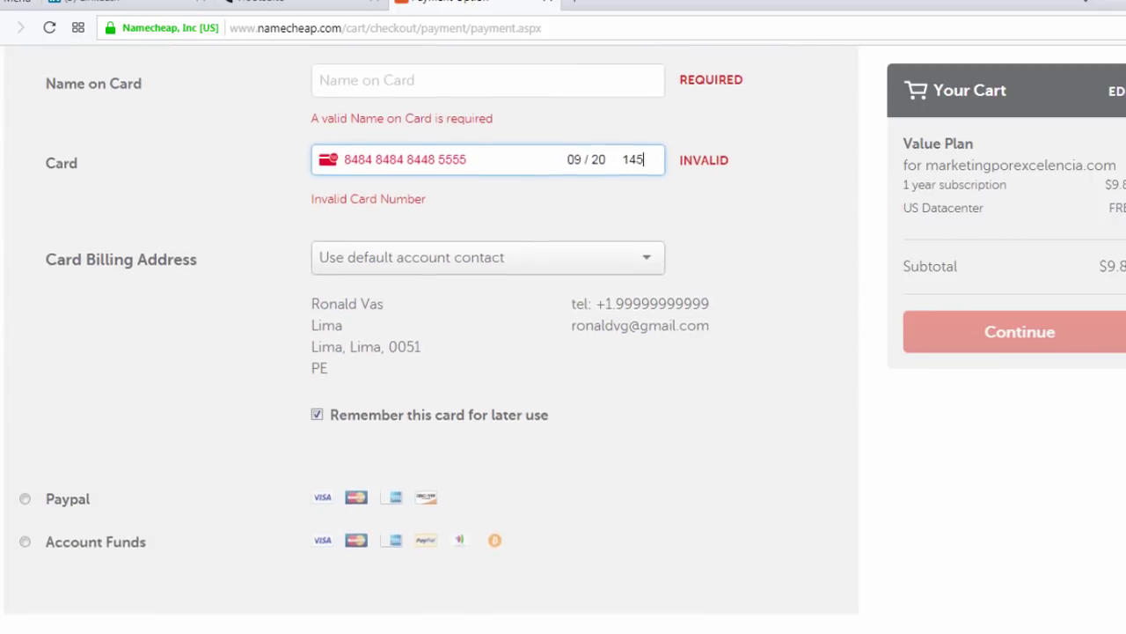
Select Paypal as the payment method instead of card payment
{"action": "scroll", "coordinate": [550, 385], "scroll_direction": "down", "scroll_amount": 5}
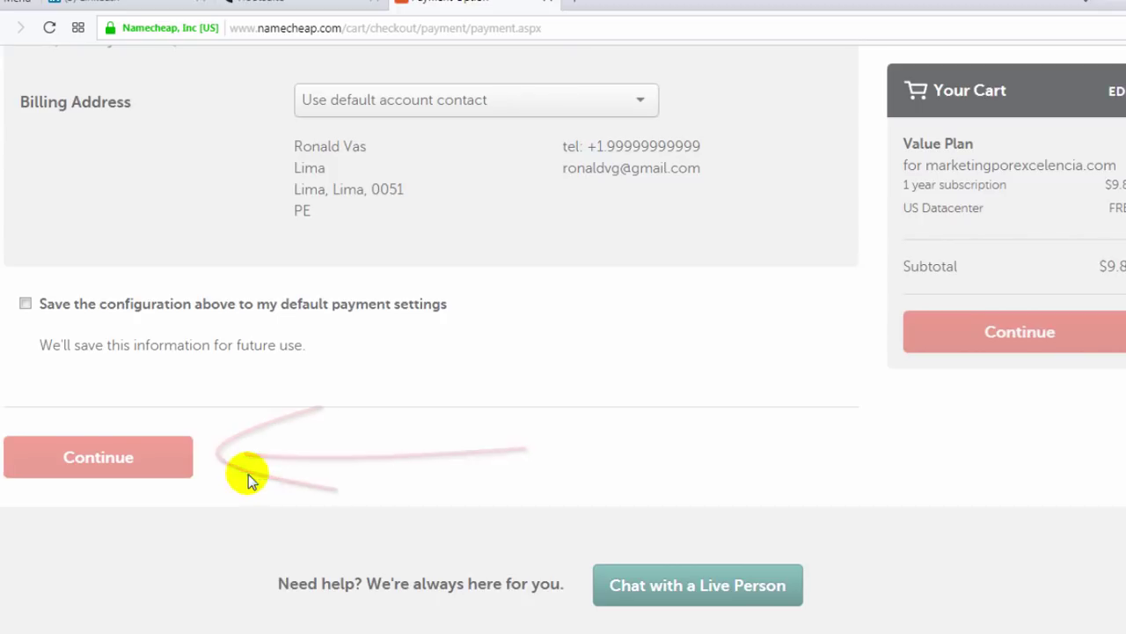
{"action": "scroll", "coordinate": [775, 437], "scroll_direction": "up", "scroll_amount": 5}
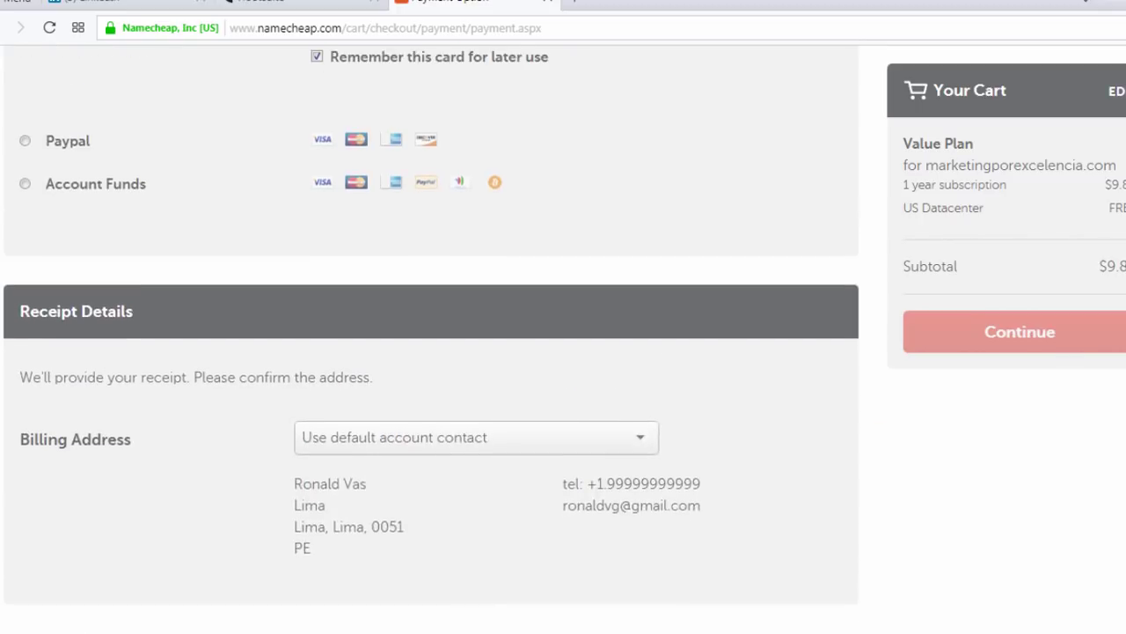
{"action": "scroll", "coordinate": [217, 264], "scroll_direction": "up", "scroll_amount": 1}
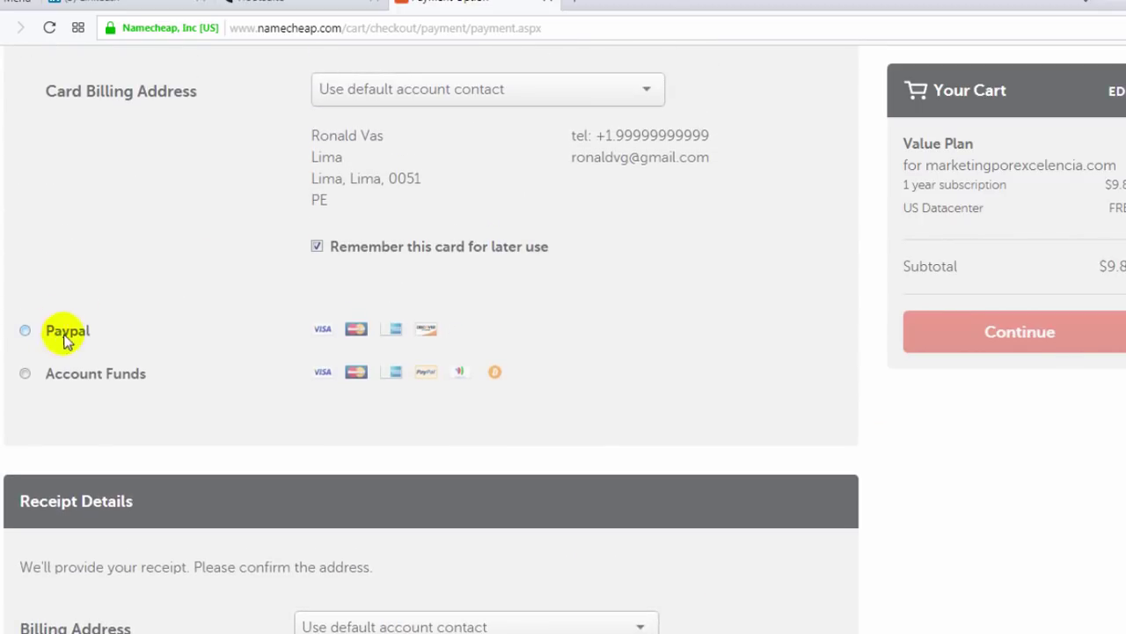
{"action": "left_click", "coordinate": [24, 330]}
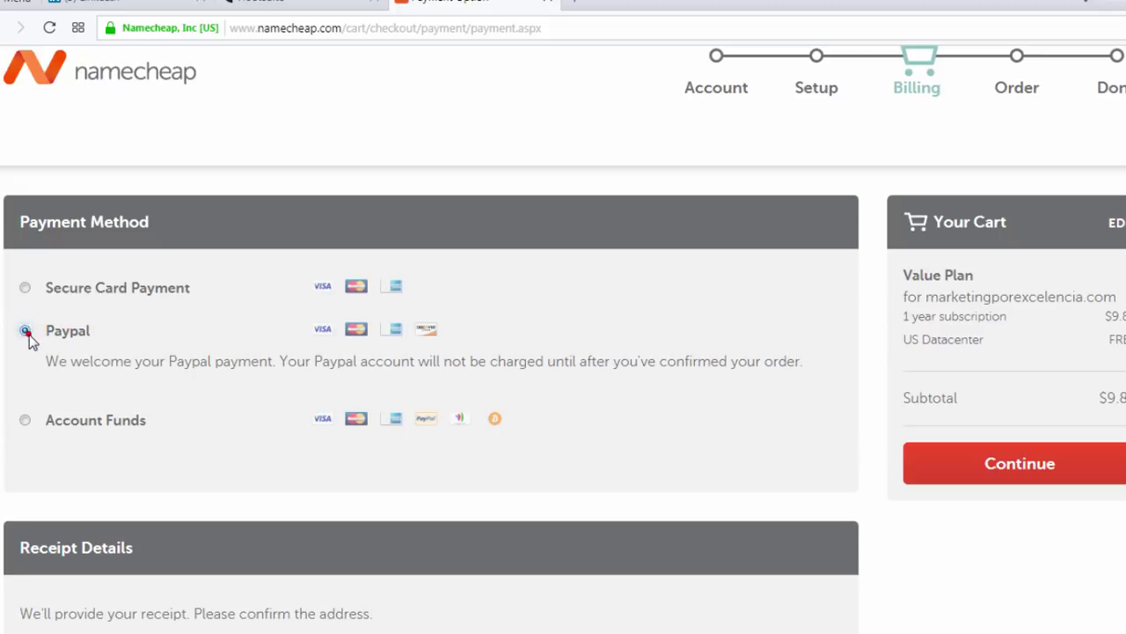